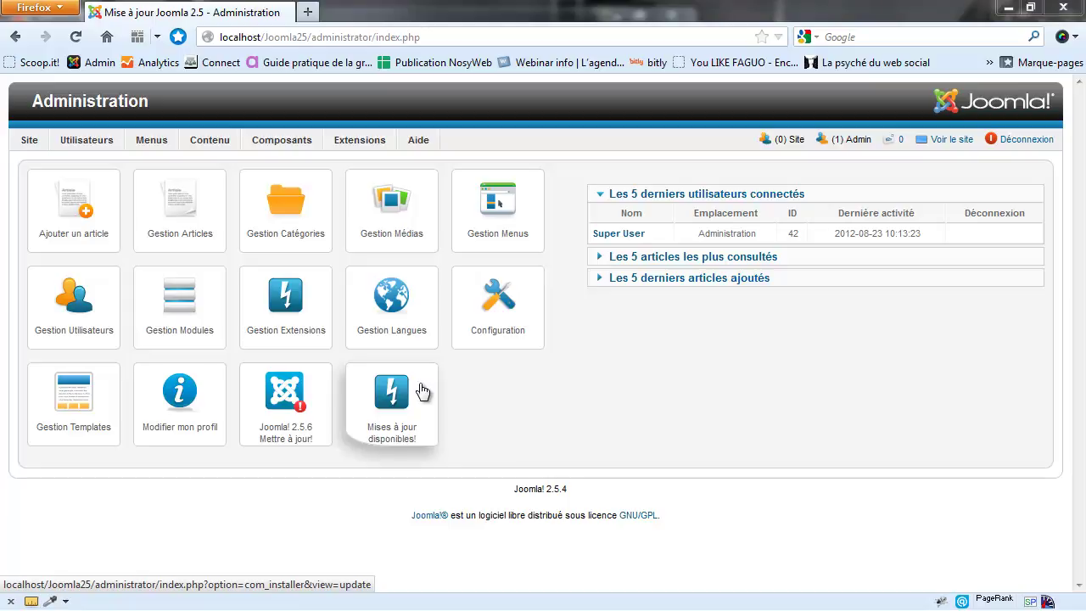
# Open the Joomla! 2.5.6 update page from the administration control panel.
pyautogui.click(297, 399)
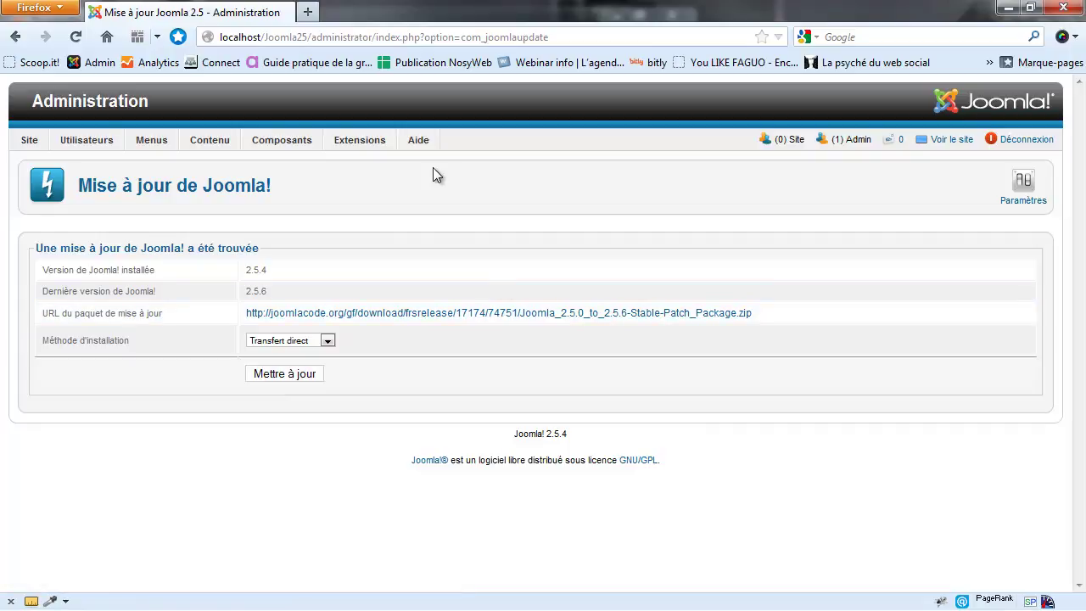
# Search the web for "admintools" in a new browser tab and open the Admin Tools Official Releases page on AkeebaBackup.com.
pyautogui.click(308, 12)
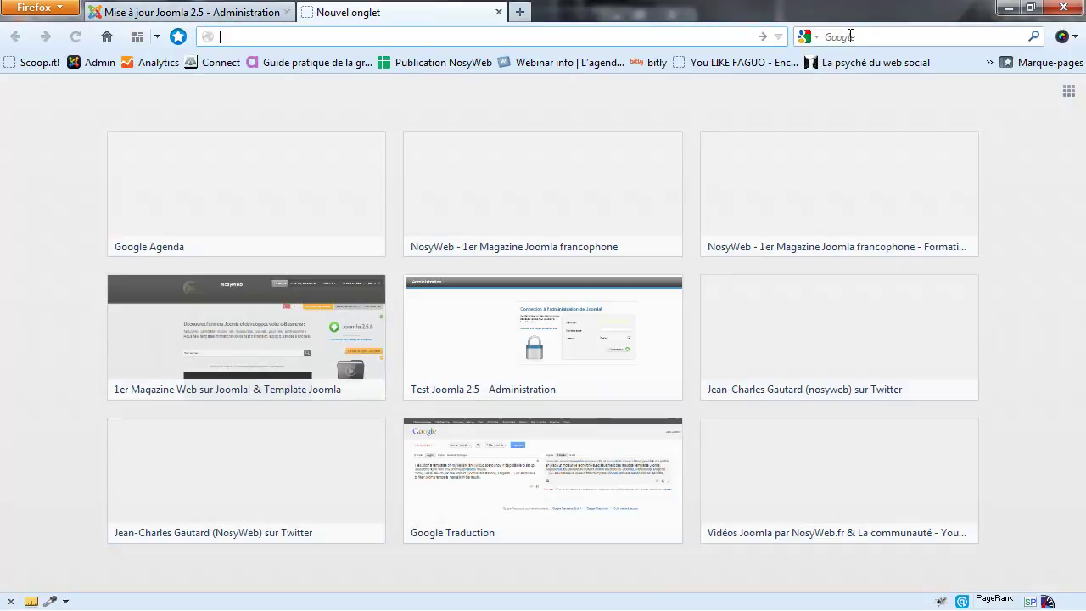
pyautogui.click(849, 36)
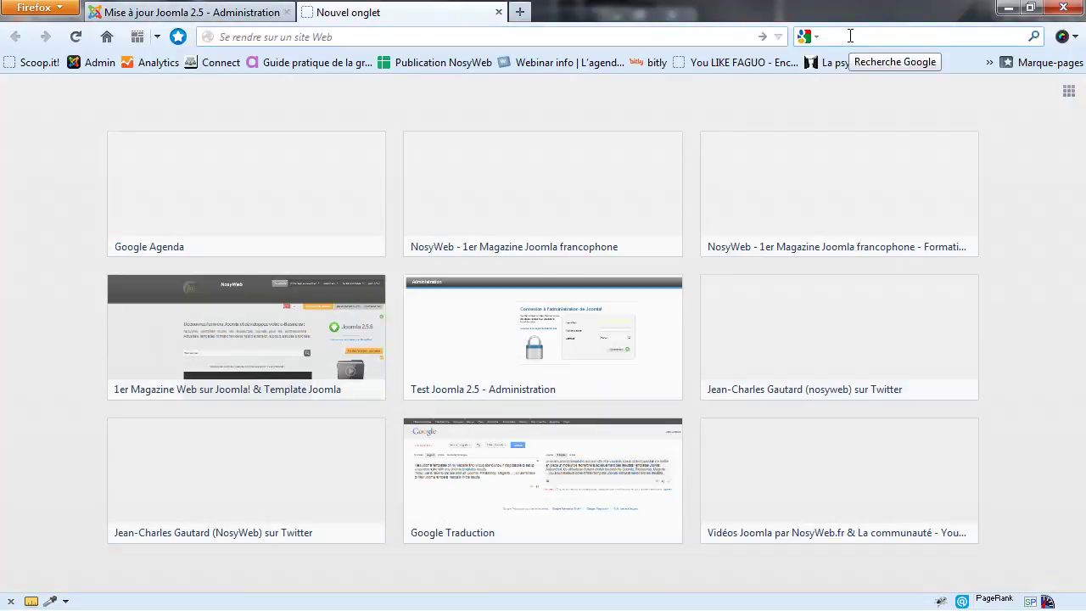
pyautogui.write('admintools')
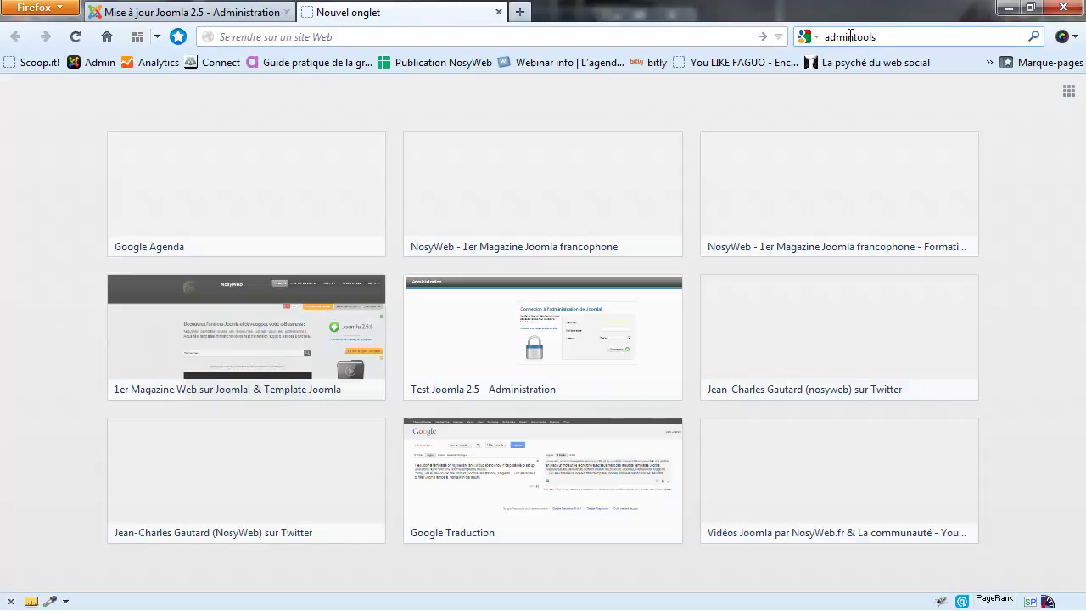
pyautogui.press('Return')
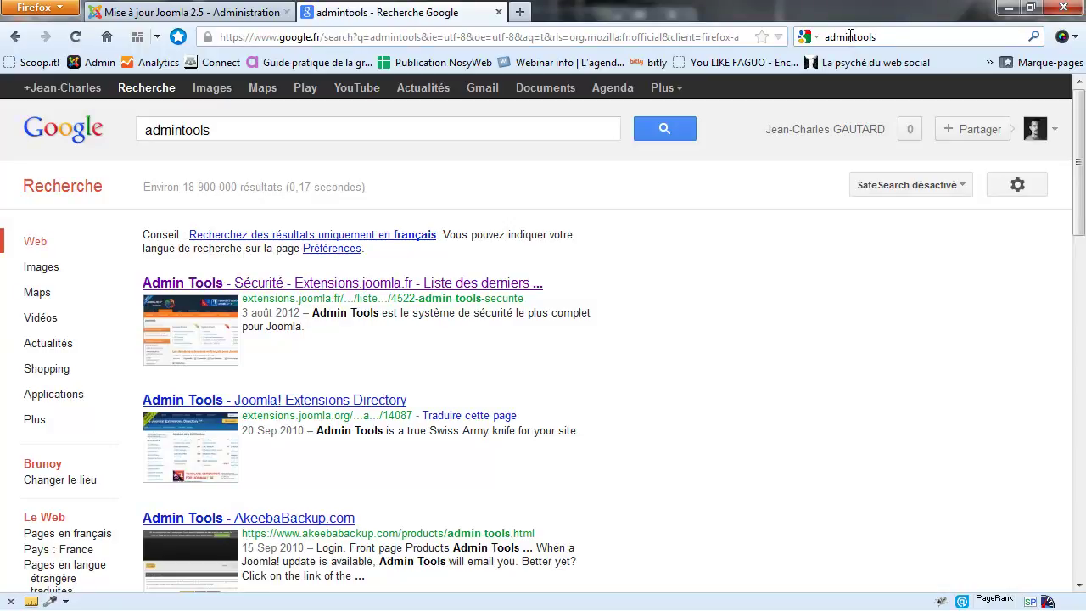
pyautogui.scroll(-5, 397, 391)
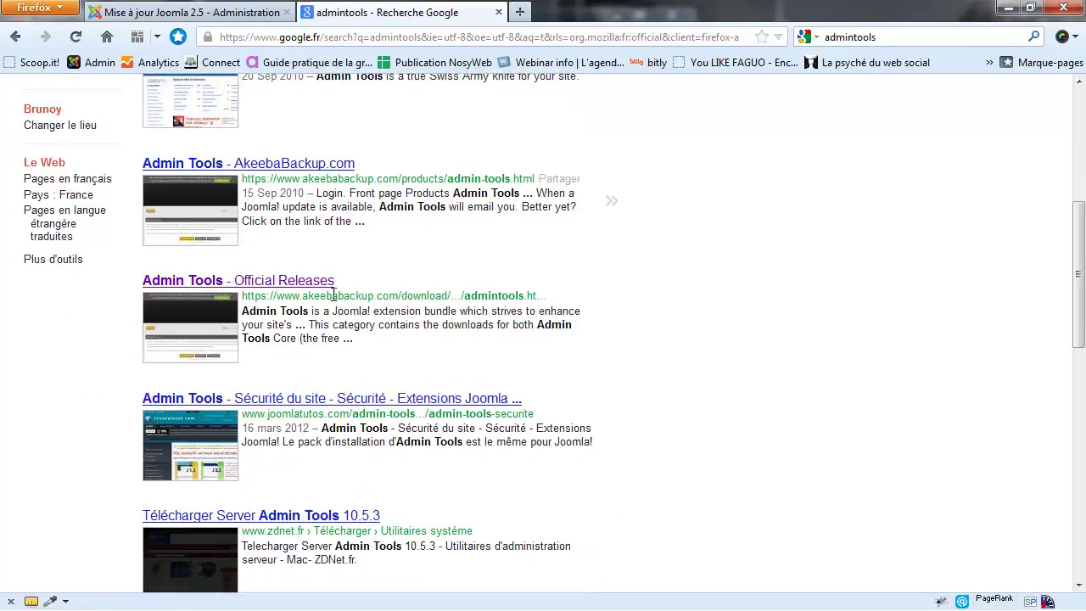
pyautogui.click(283, 288)
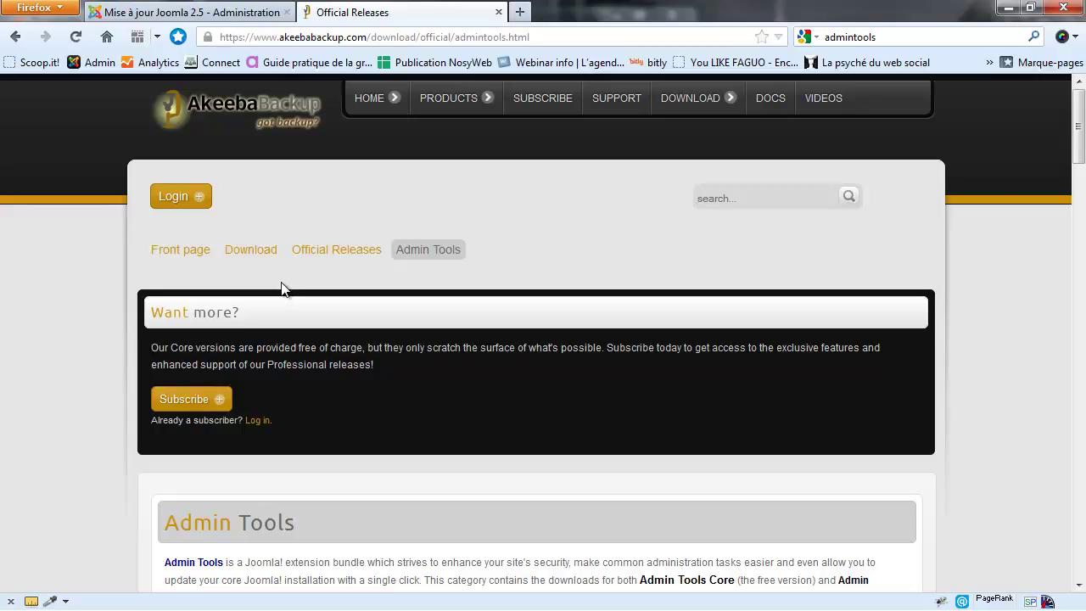
# Open the 2.3.2 (Stable) release and save the Admin Tools Core package com_admintools-2.3.2-core.zip.
pyautogui.scroll(-3, 283, 288)
pyautogui.click(208, 495)
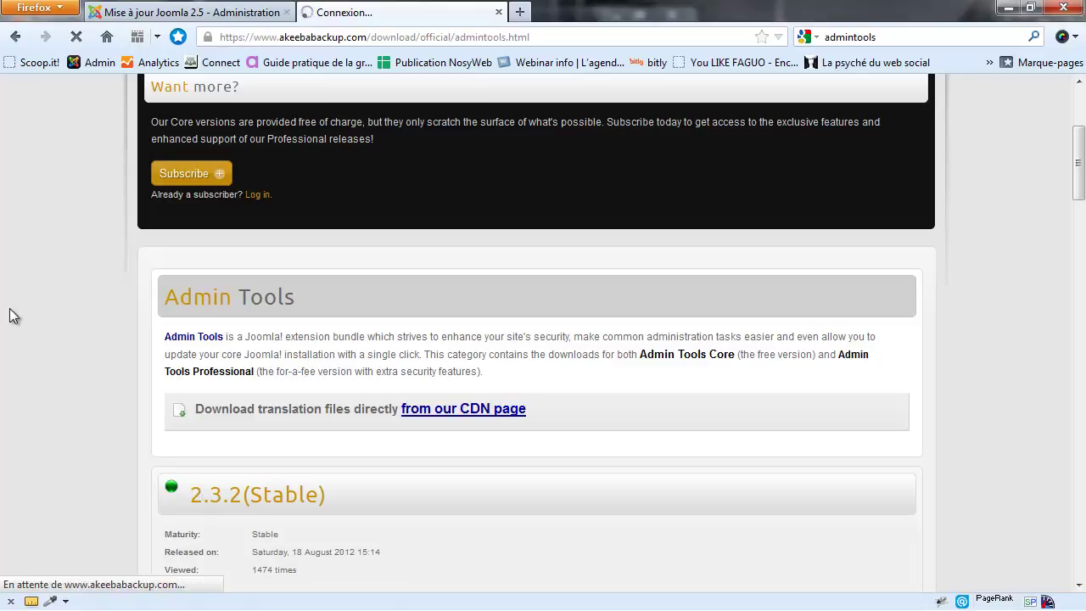
pyautogui.scroll(-4, 69, 288)
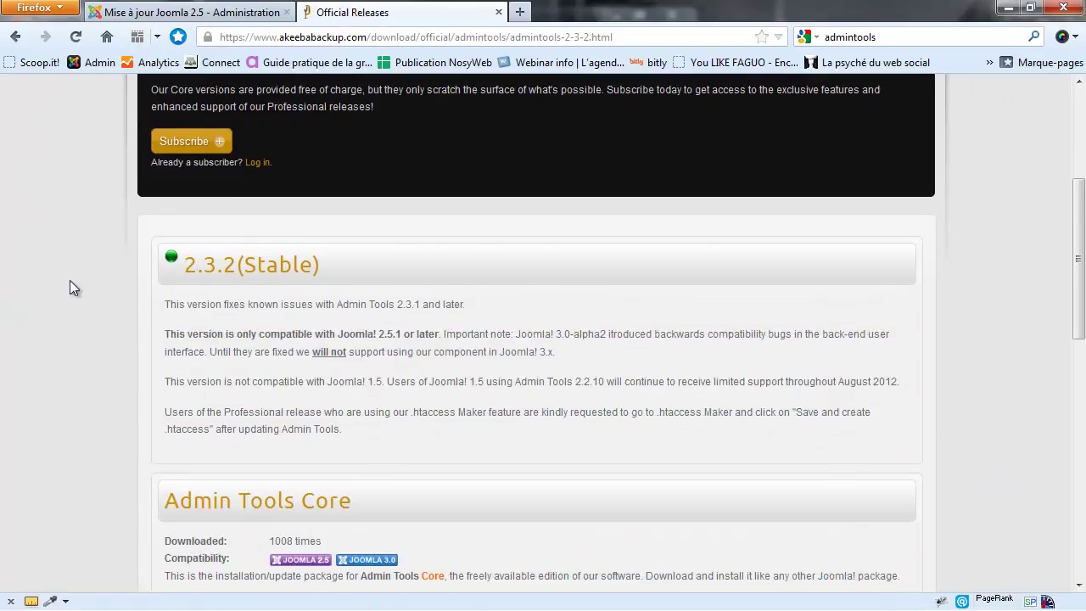
pyautogui.scroll(-2, 363, 355)
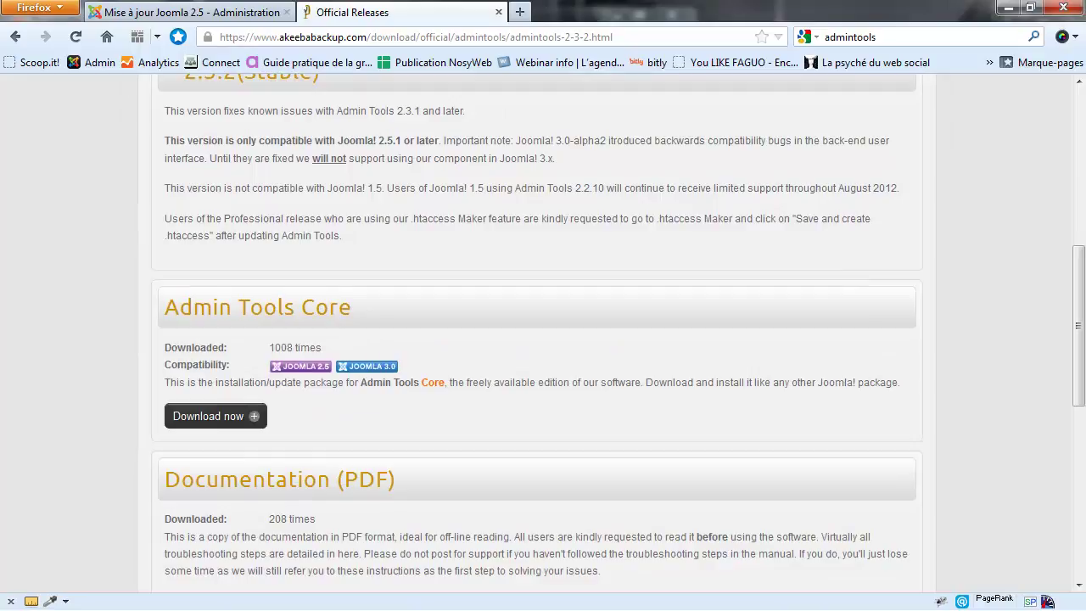
pyautogui.click(217, 415)
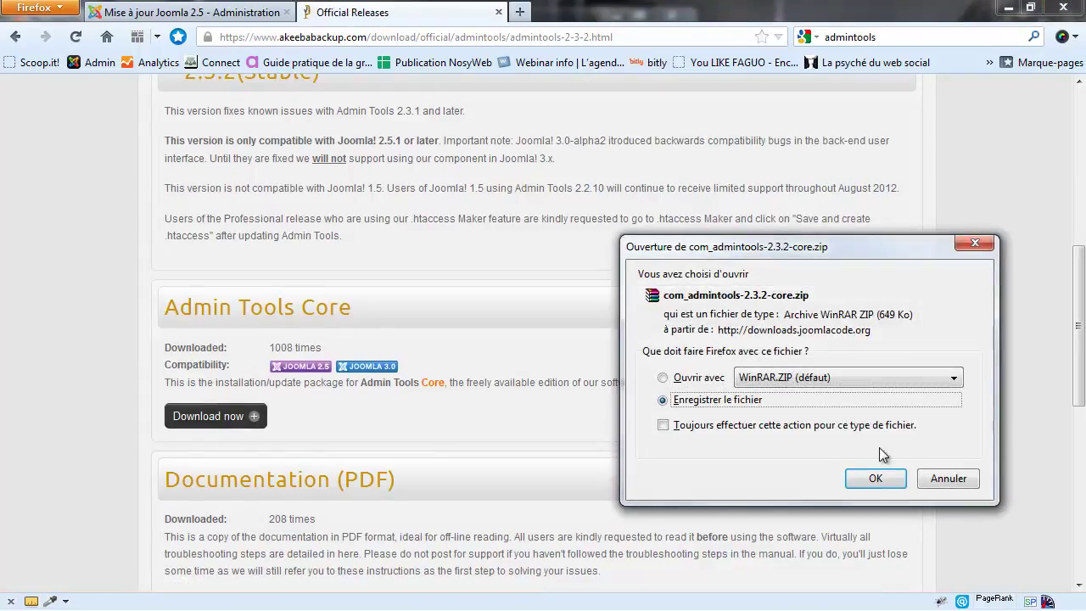
pyautogui.click(873, 479)
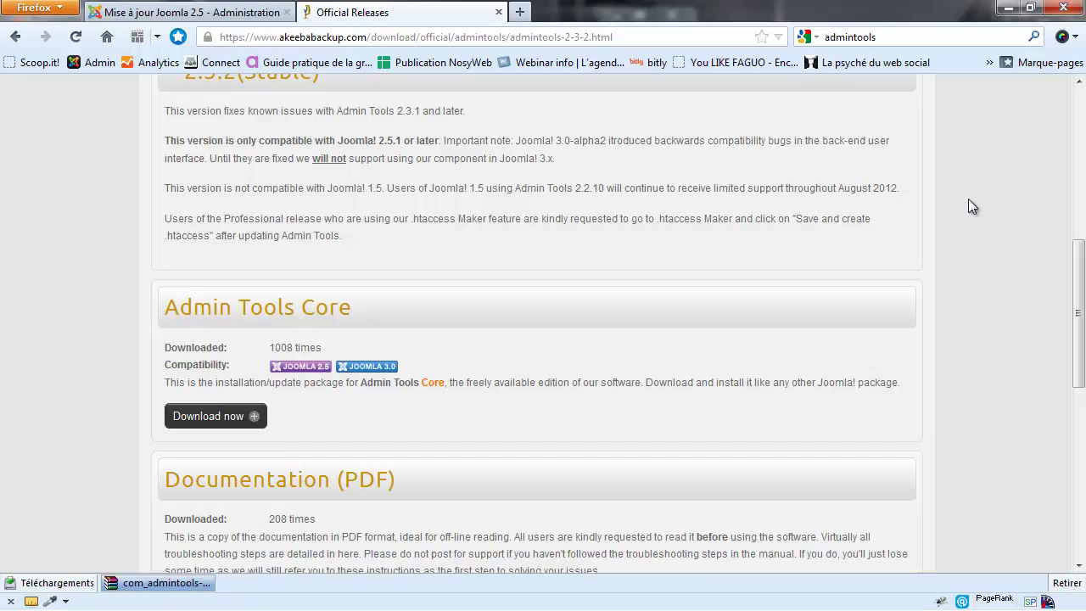
# Go to the Akeeba Backup product page and open its download page.
pyautogui.scroll(5, 882, 255)
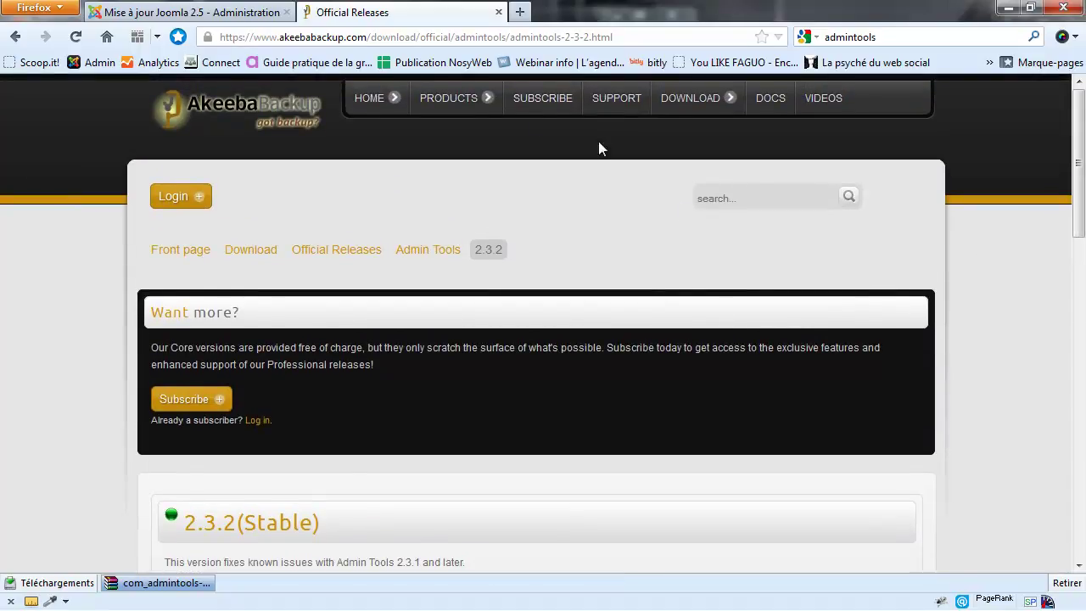
pyautogui.moveTo(444, 85)
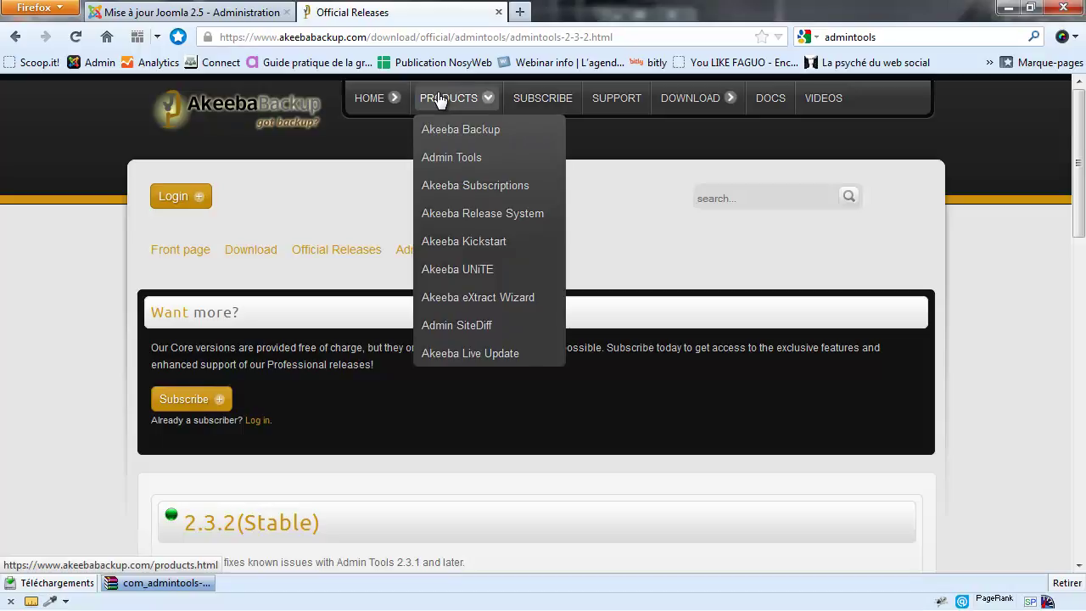
pyautogui.click(439, 141)
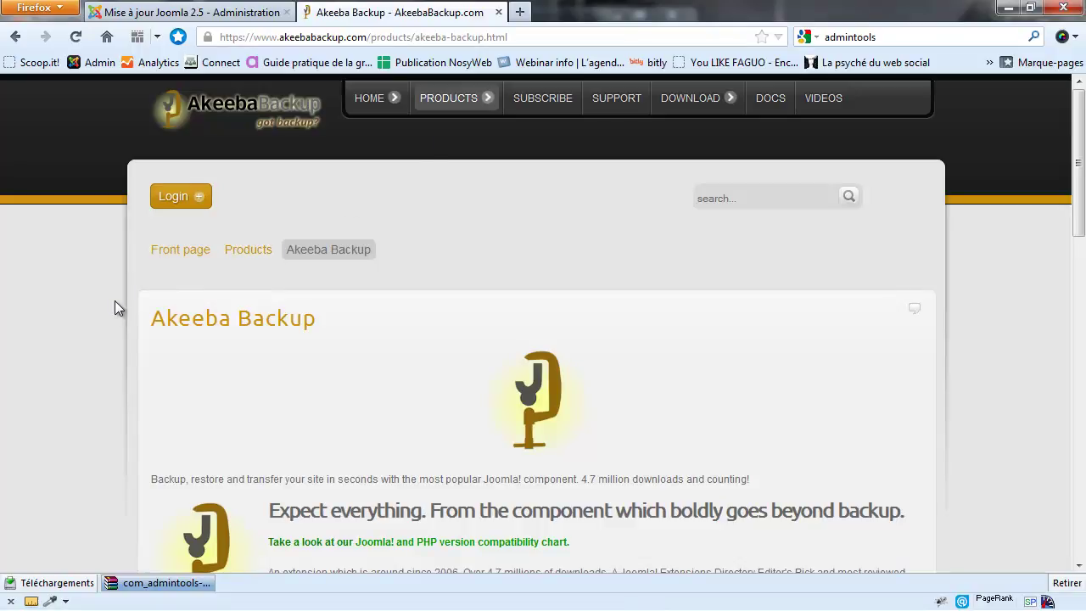
pyautogui.scroll(-5, 114, 308)
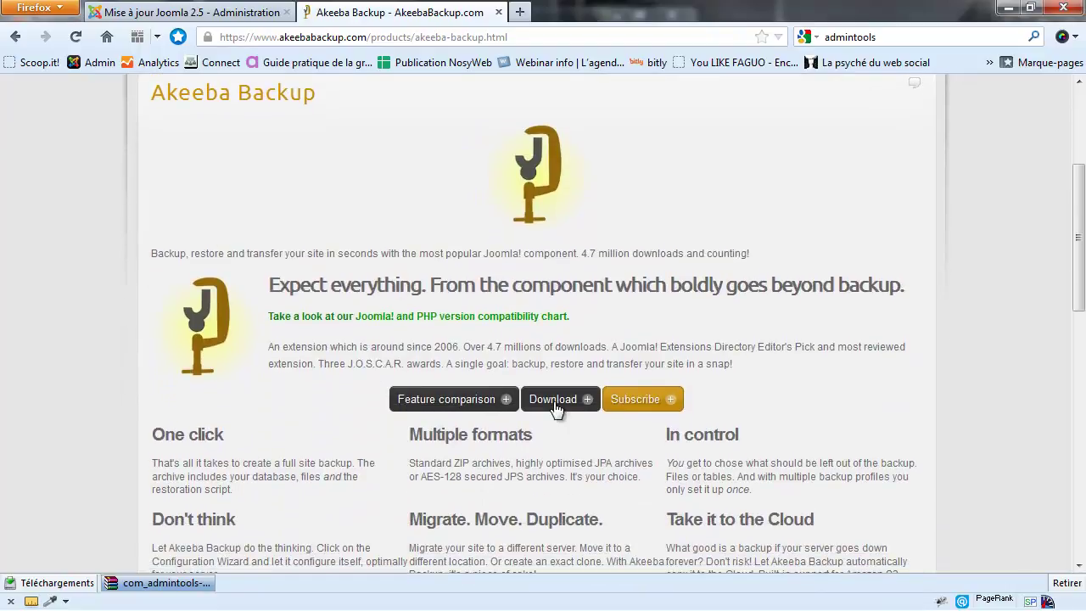
pyautogui.click(561, 412)
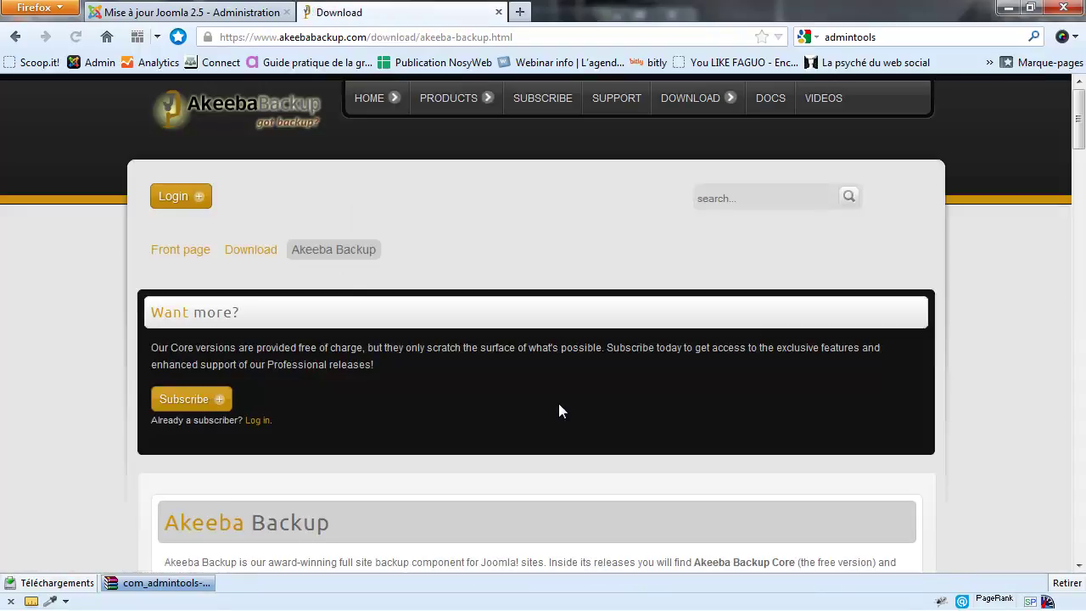
# Open the 3.6.2 (Stable) release and save the Akeeba Backup Core package com_akeeba-3.6.2-core.zip.
pyautogui.scroll(-8, 513, 362)
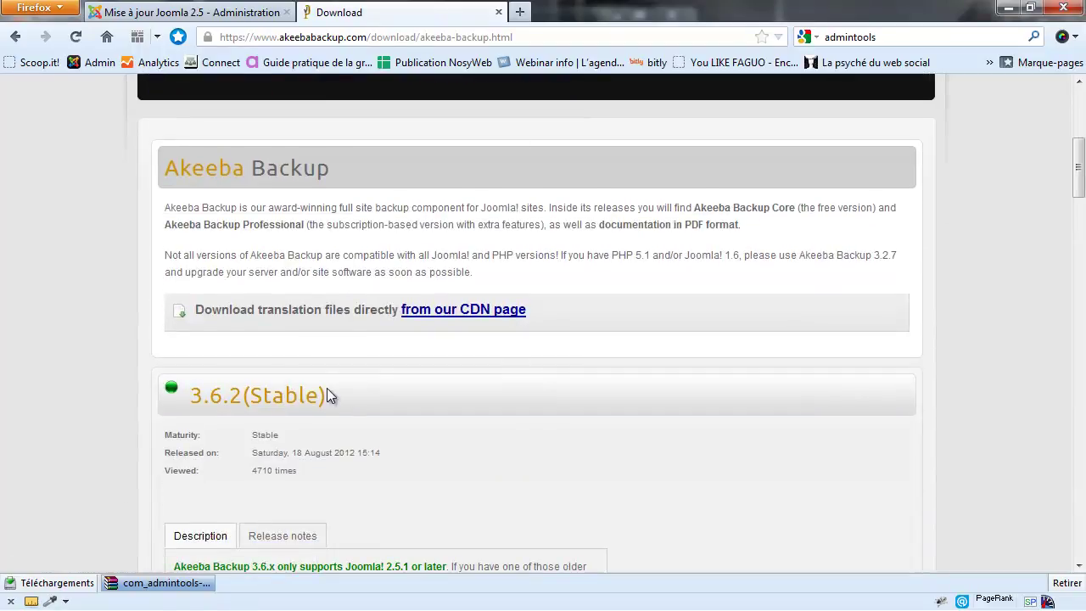
pyautogui.click(309, 398)
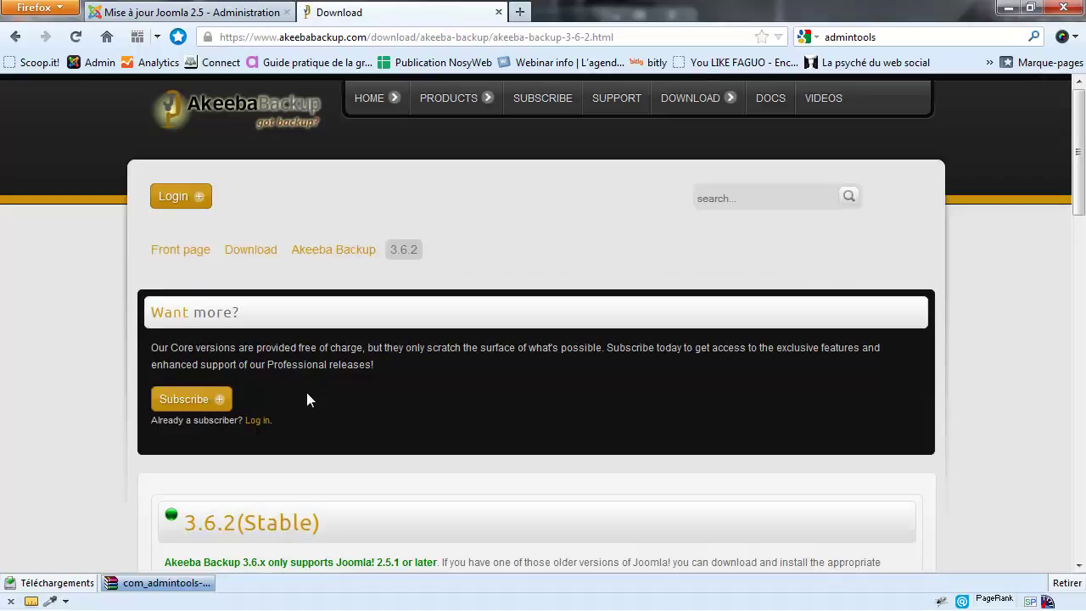
pyautogui.scroll(-4, 307, 310)
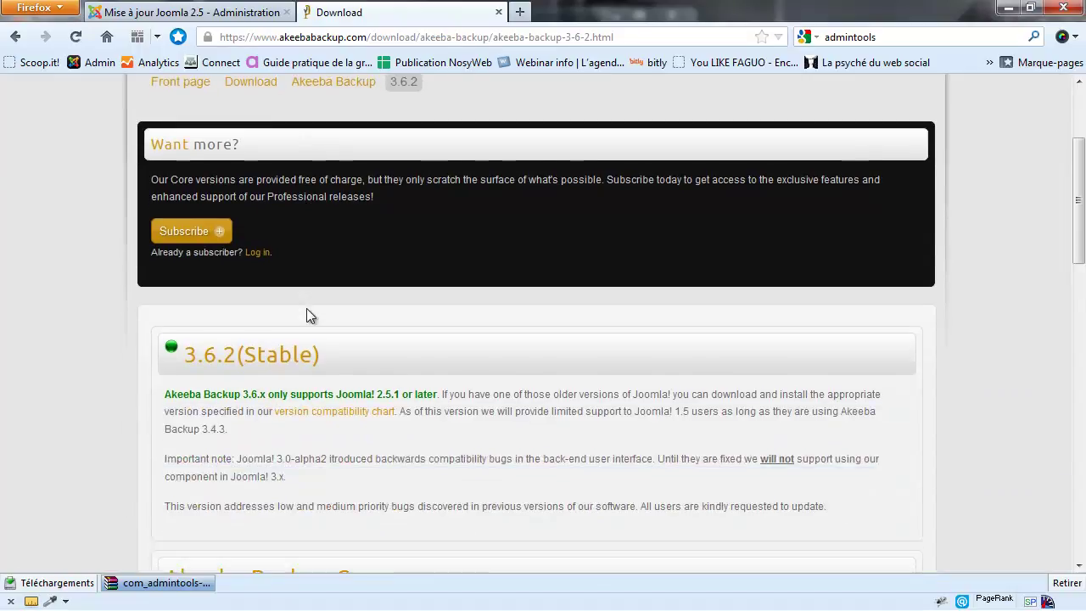
pyautogui.scroll(-2, 307, 314)
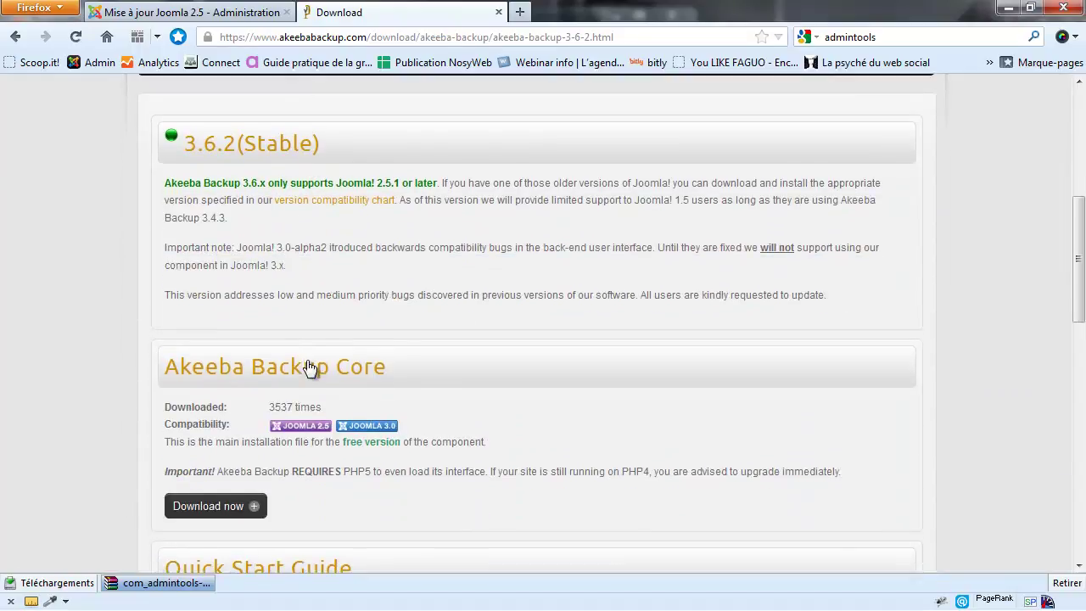
pyautogui.scroll(1, 250, 484)
pyautogui.click(222, 532)
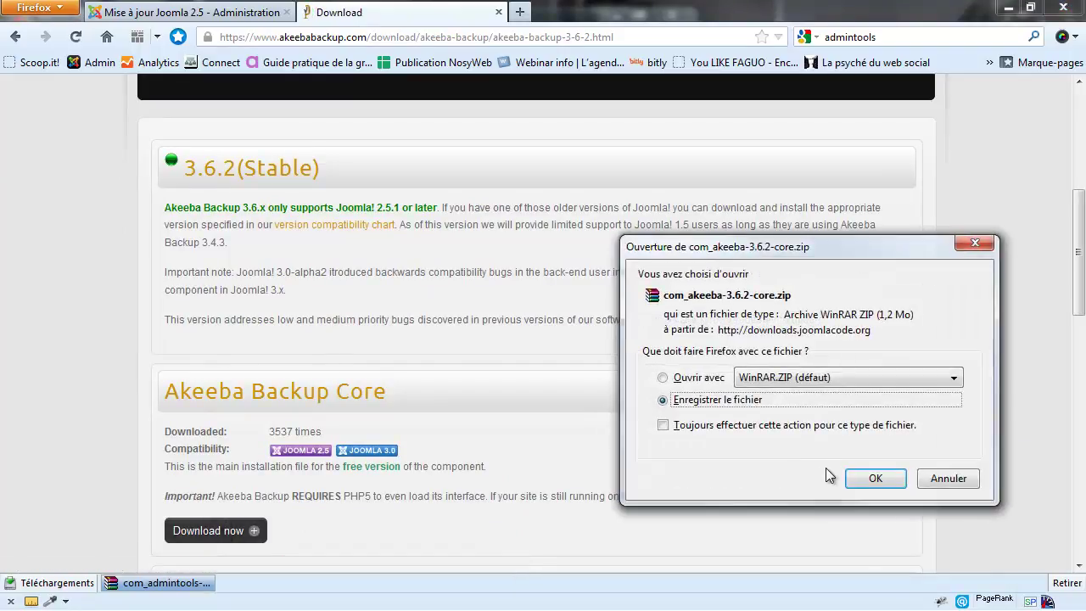
pyautogui.click(860, 479)
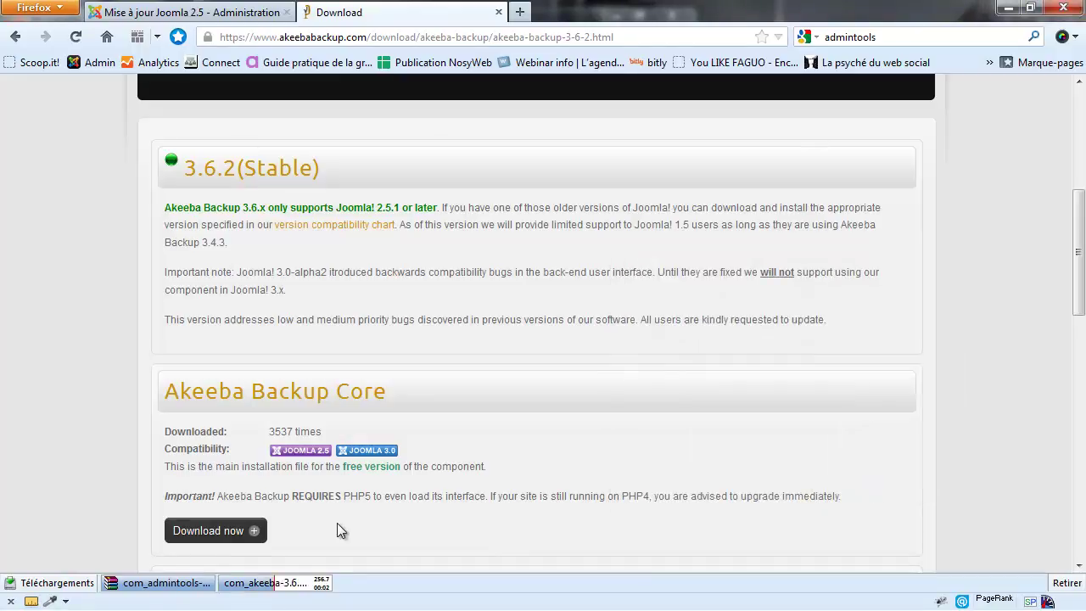
# Return to the Joomla administration tab and open the extension manager (Gestion des extensions).
pyautogui.click(215, 21)
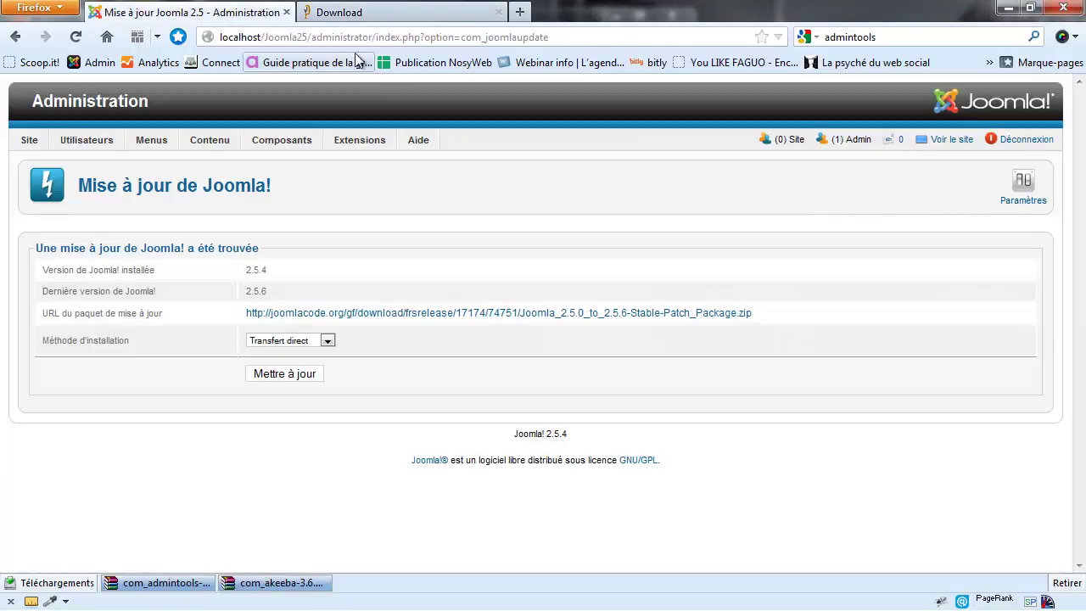
pyautogui.moveTo(364, 143)
pyautogui.click(361, 161)
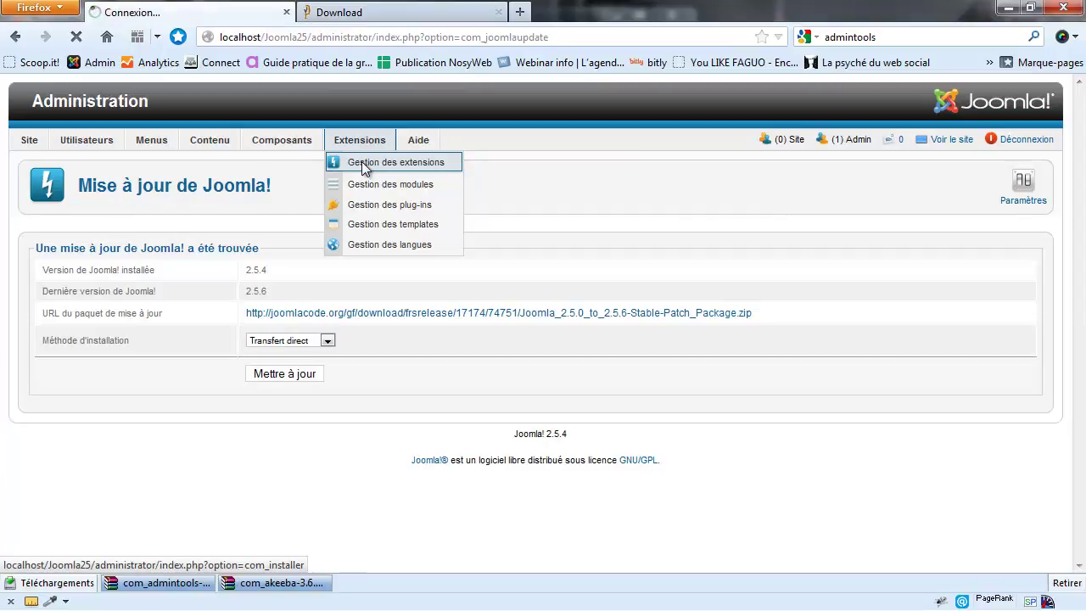
# Upload and install com_akeeba-3.6.2-core.zip from the Projet CMS folder Composants > J2.5.
pyautogui.click(260, 313)
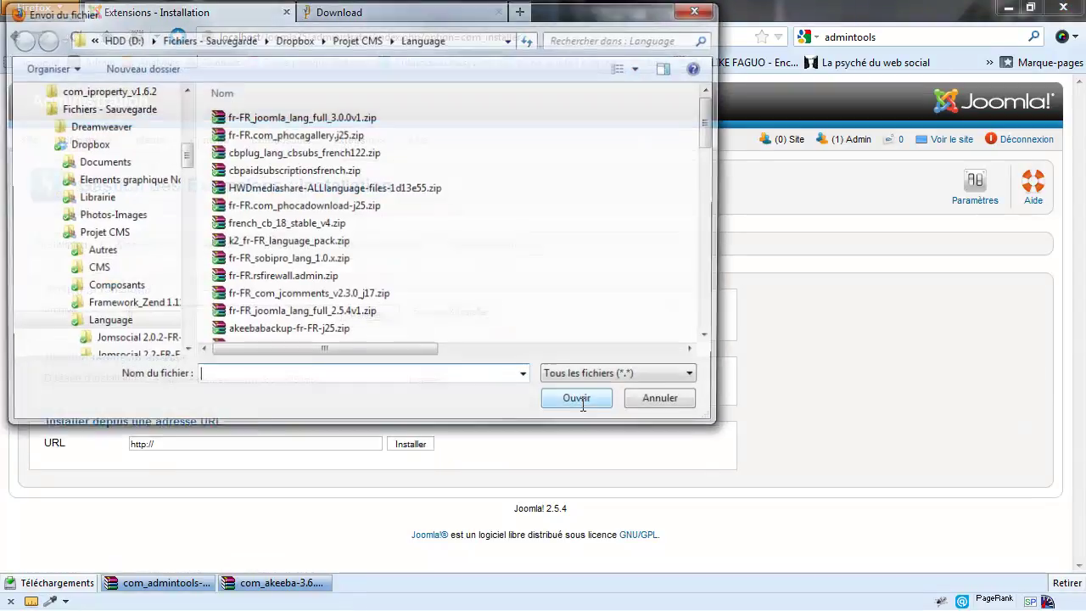
pyautogui.click(357, 42)
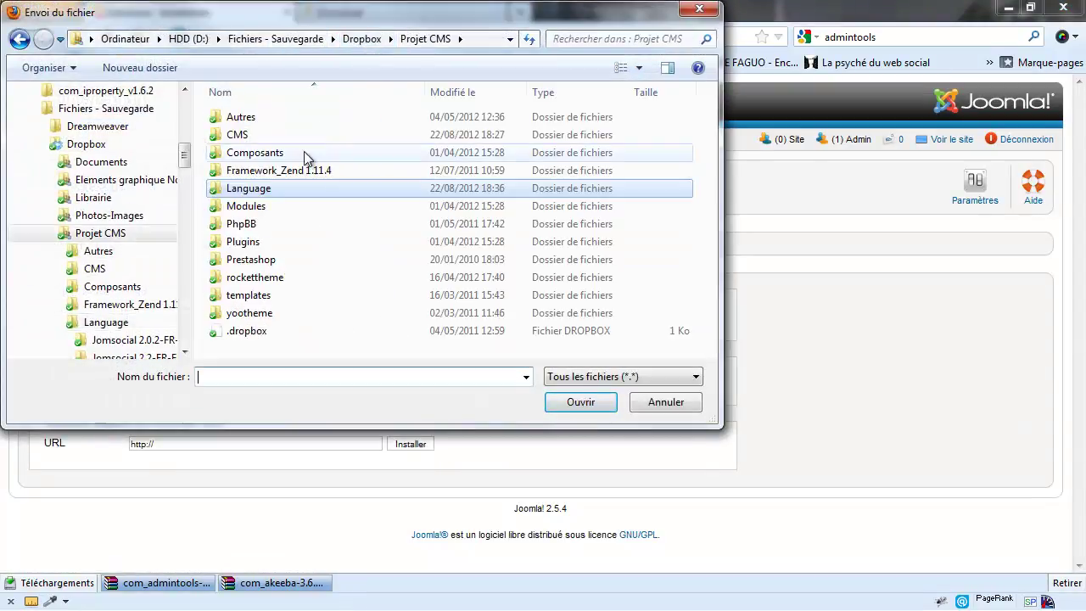
pyautogui.doubleClick(283, 156)
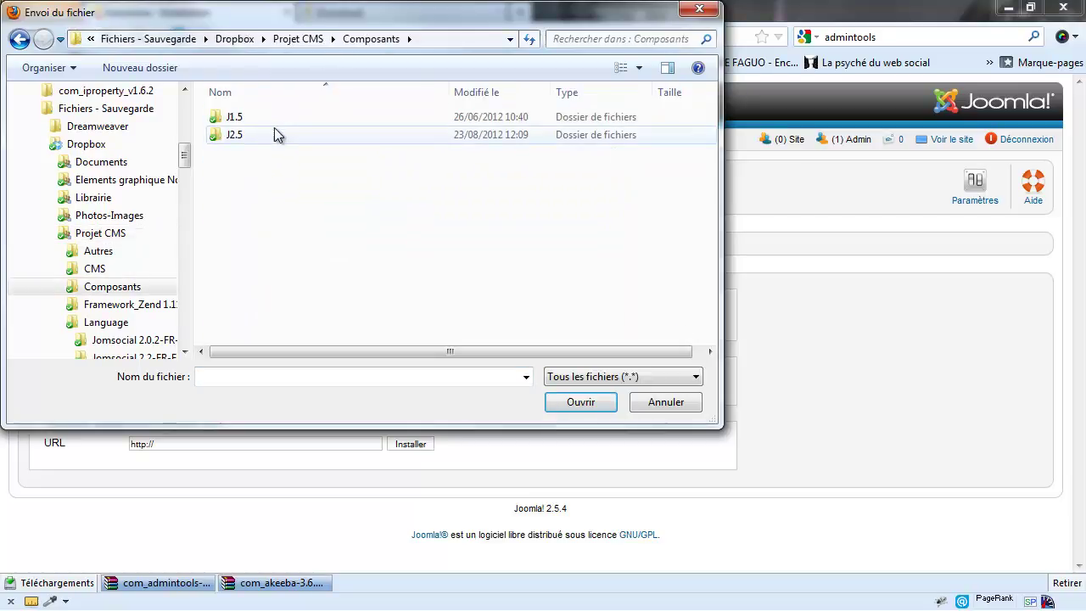
pyautogui.doubleClick(279, 135)
pyautogui.doubleClick(273, 124)
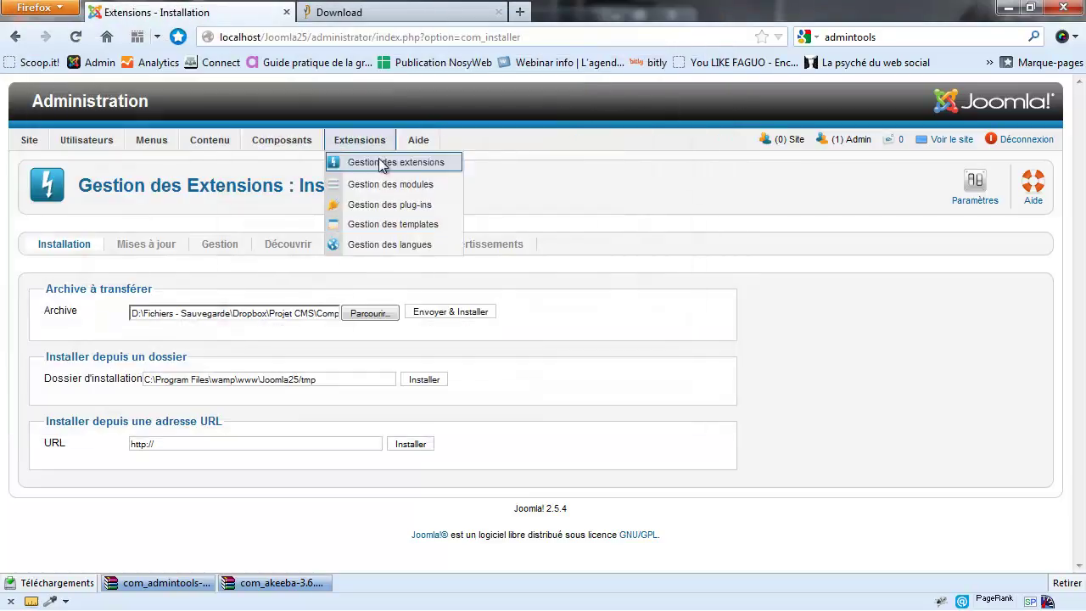
pyautogui.click(425, 319)
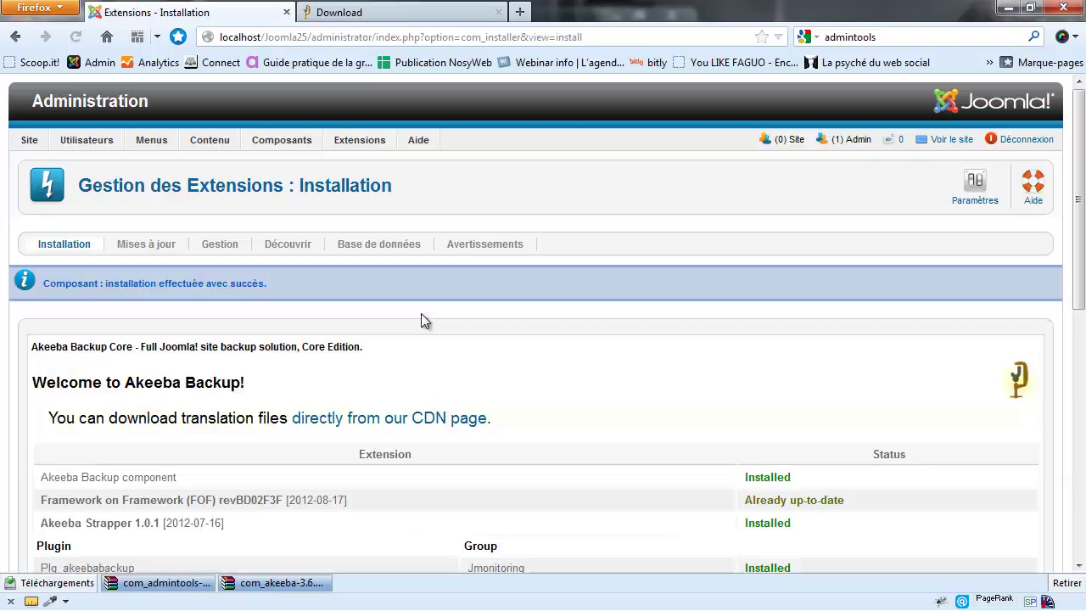
# Reopen the extension installation form, then upload and install com_admintools-2.3.2-core.zip from the J2.5 folder.
pyautogui.click(89, 246)
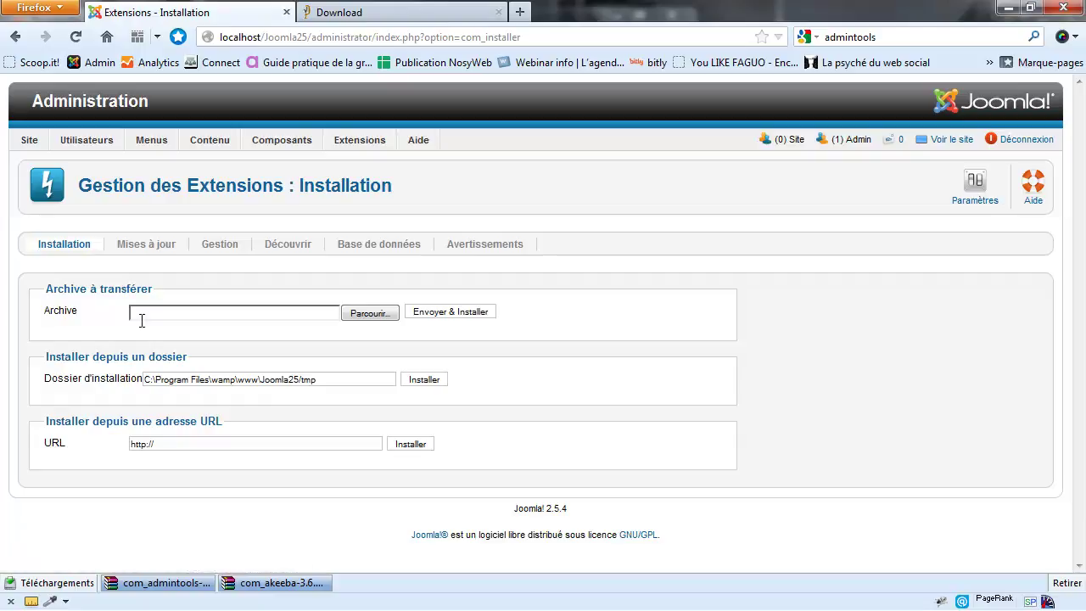
pyautogui.click(150, 314)
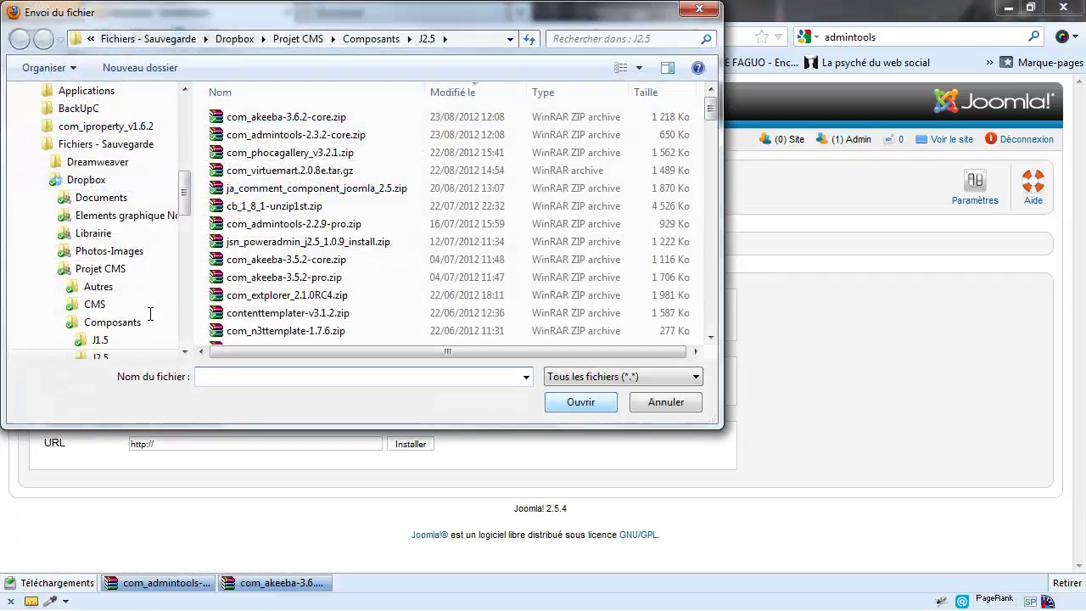
pyautogui.click(343, 135)
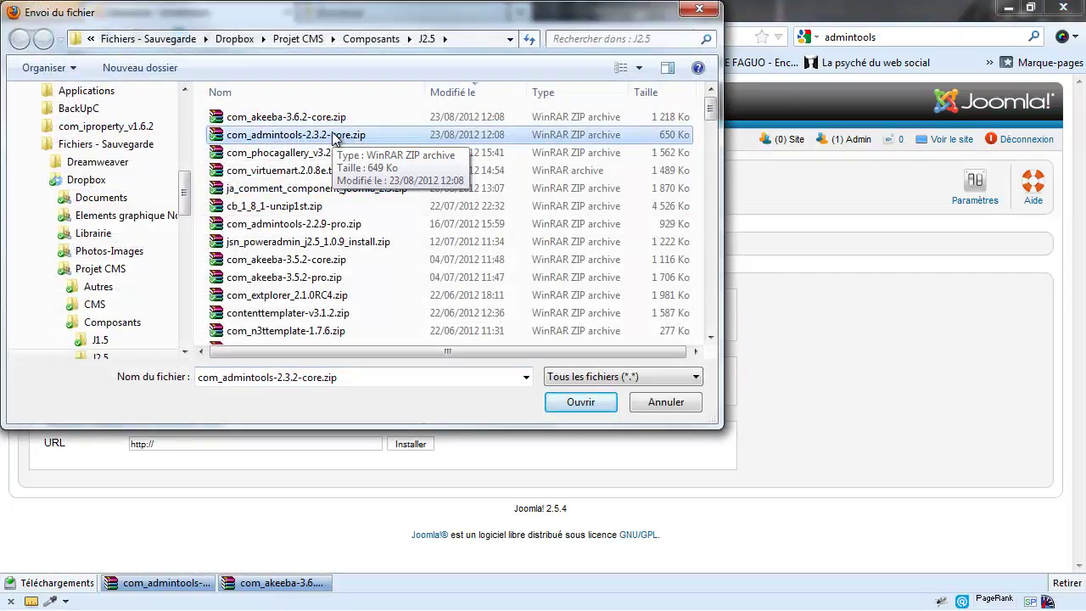
pyautogui.doubleClick(335, 140)
pyautogui.click(435, 320)
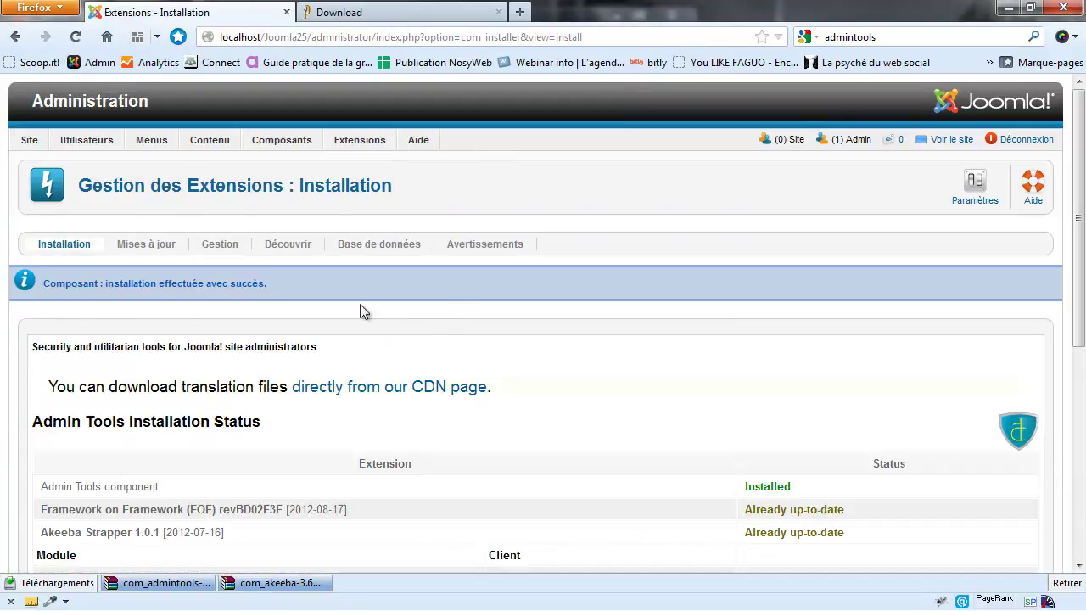
# Reopen the extension installation form, then upload and install akeebabackup-fr-FR-j25.zip from the Projet CMS > Language folder.
pyautogui.click(61, 245)
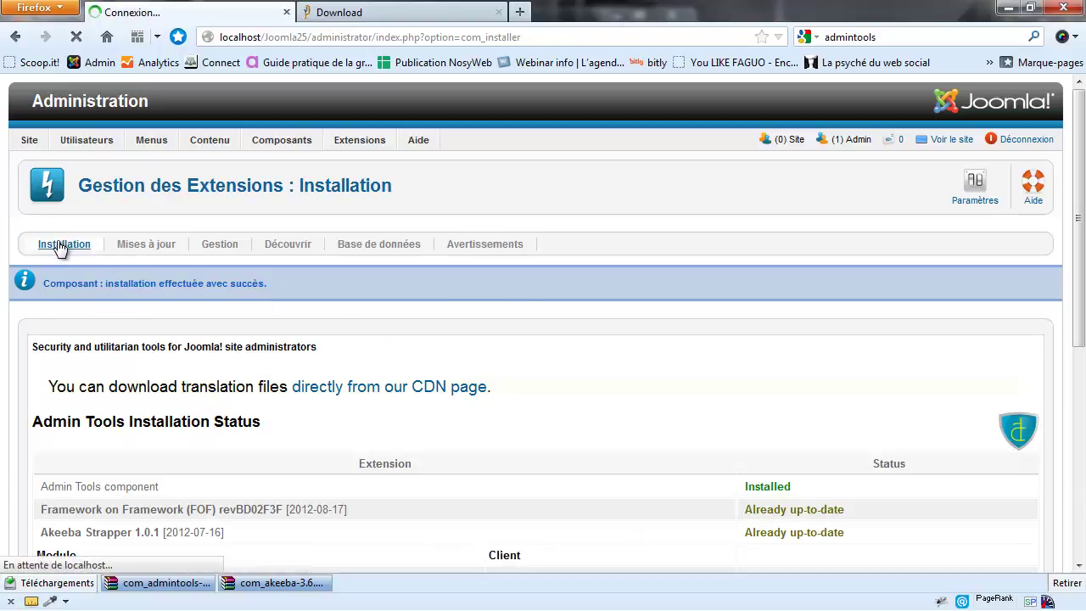
pyautogui.click(184, 315)
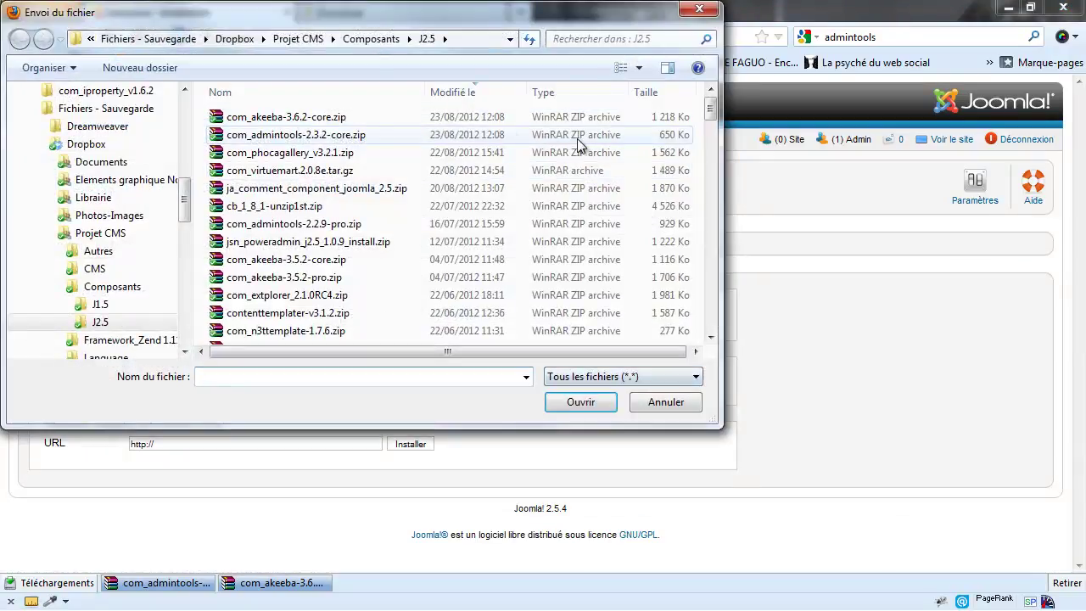
pyautogui.click(302, 42)
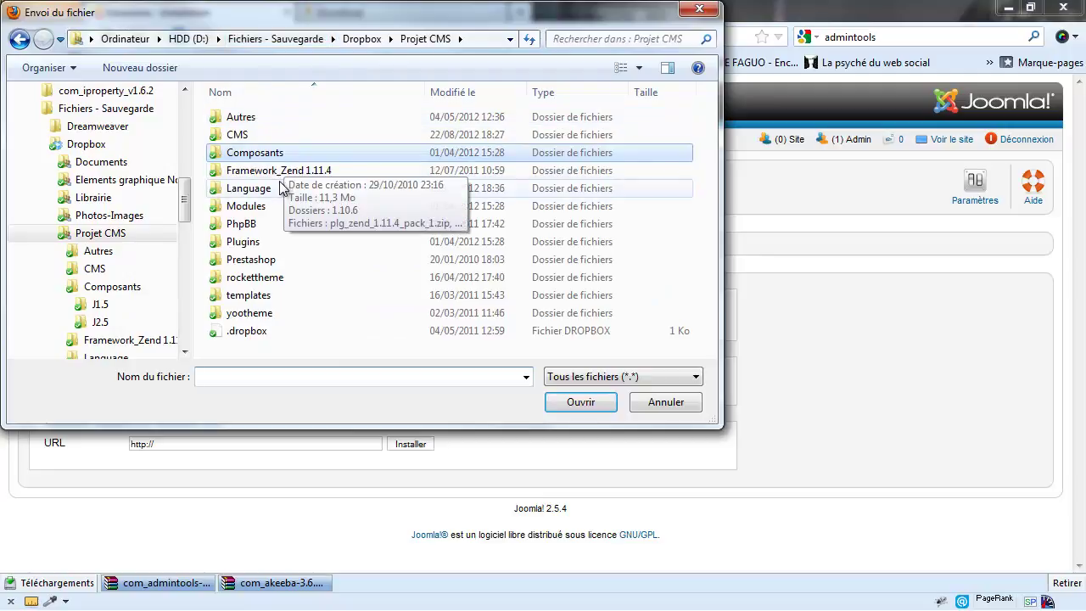
pyautogui.doubleClick(254, 187)
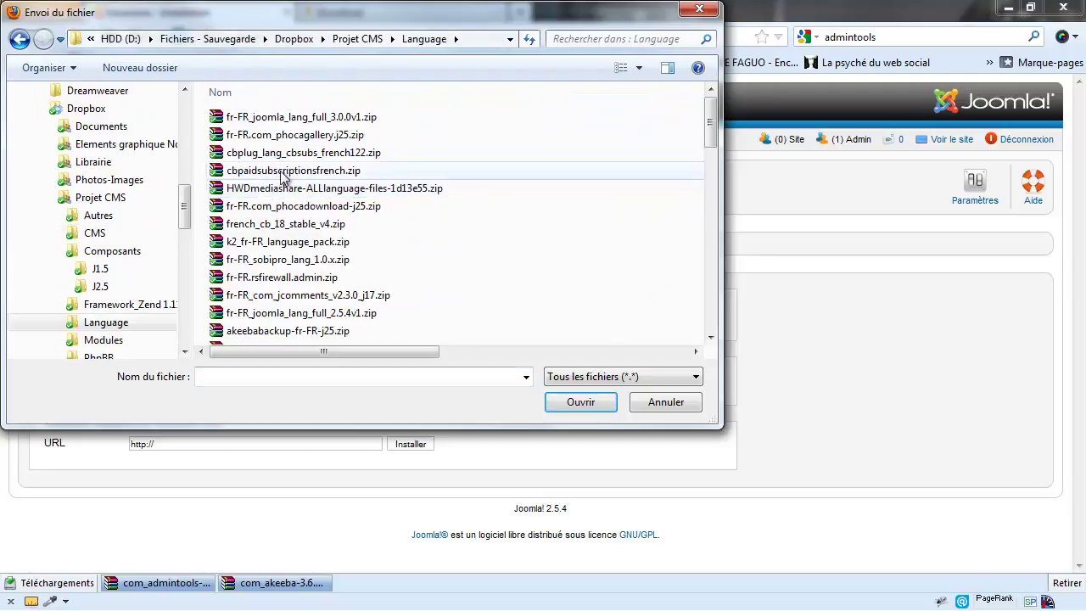
pyautogui.click(337, 153)
pyautogui.scroll(-1, 366, 212)
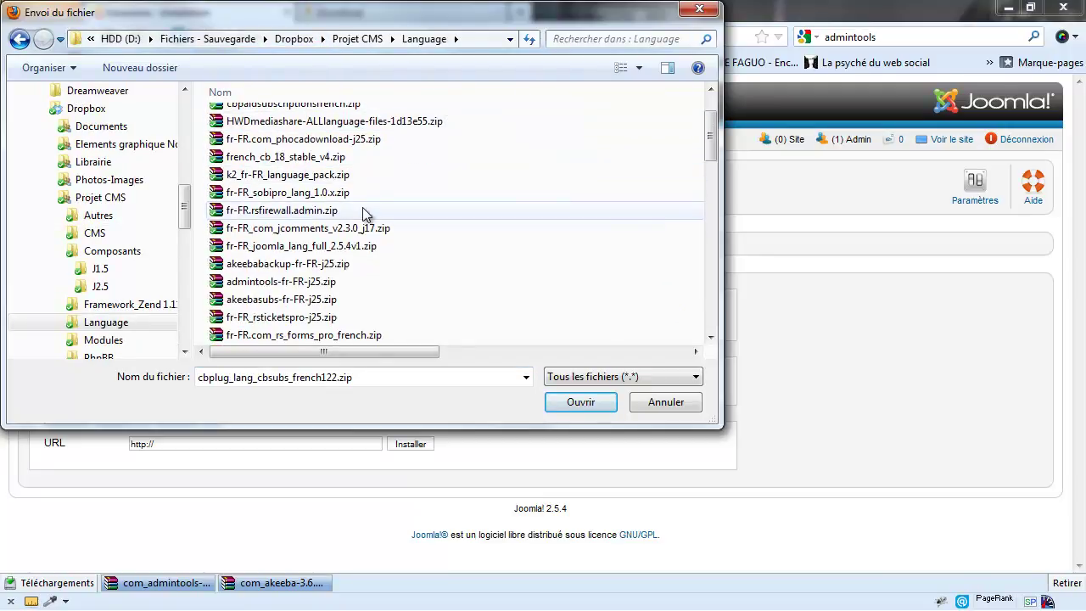
pyautogui.click(325, 270)
pyautogui.doubleClick(327, 268)
pyautogui.click(463, 314)
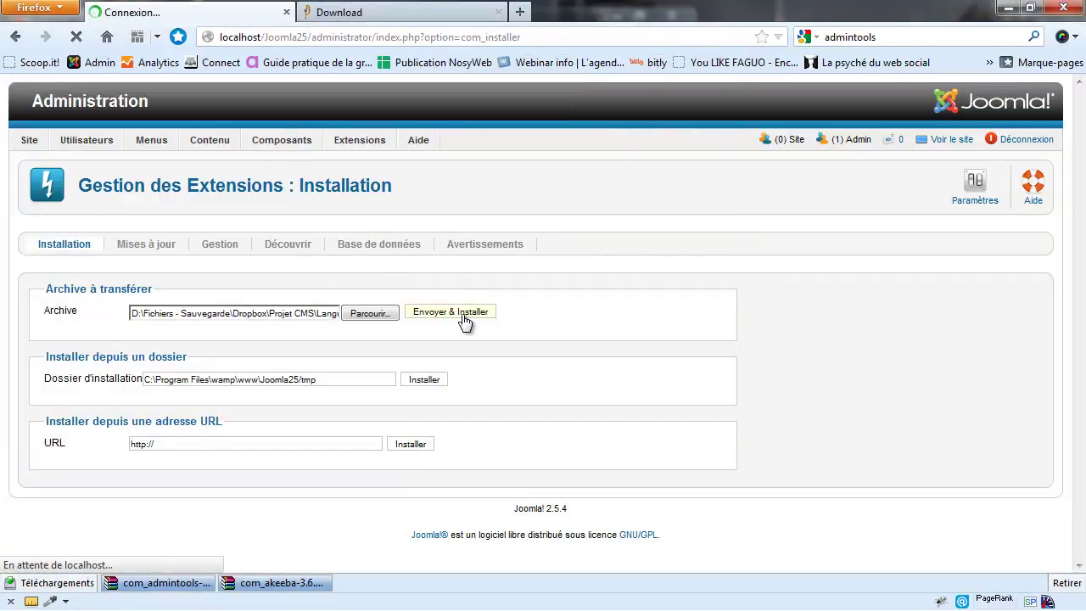
# Upload and install the French Admin Tools translation package admintools-fr-FR-j25.zip from the Language folder.
pyautogui.click(212, 400)
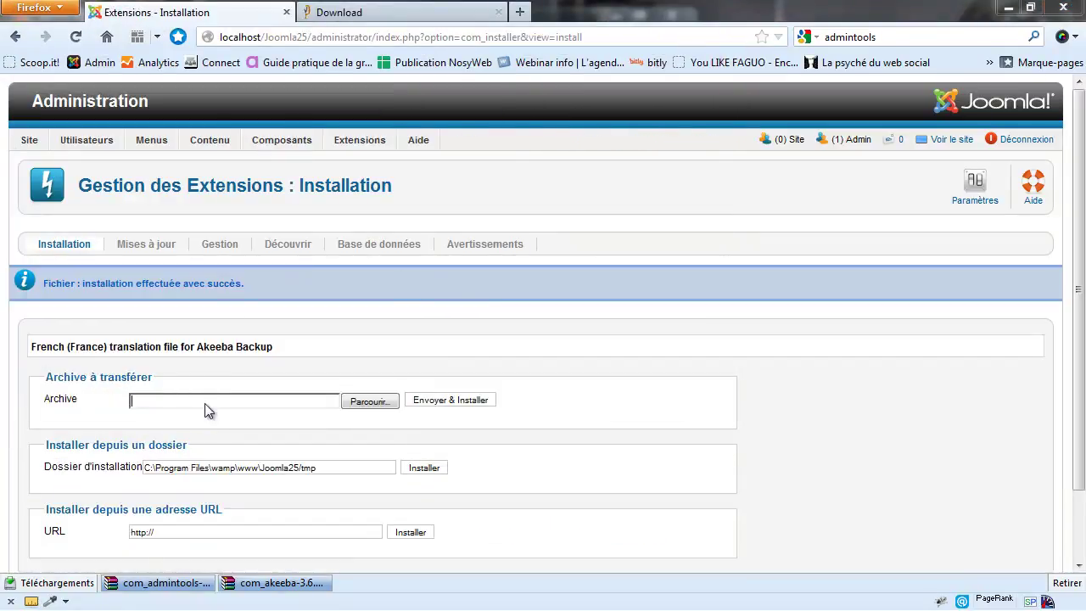
pyautogui.click(382, 313)
pyautogui.scroll(-1, 370, 308)
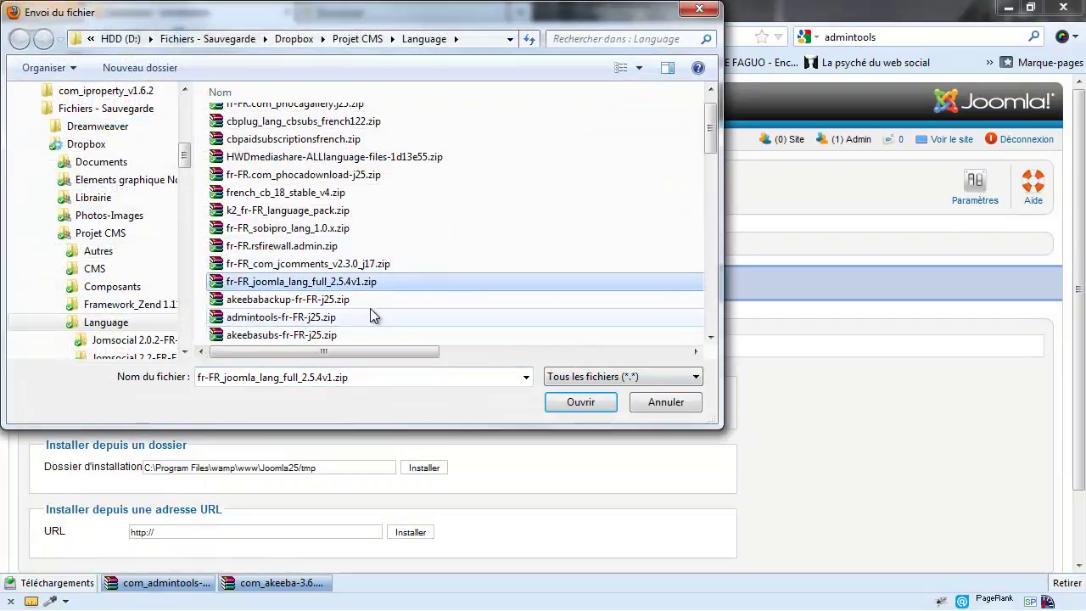
pyautogui.doubleClick(355, 318)
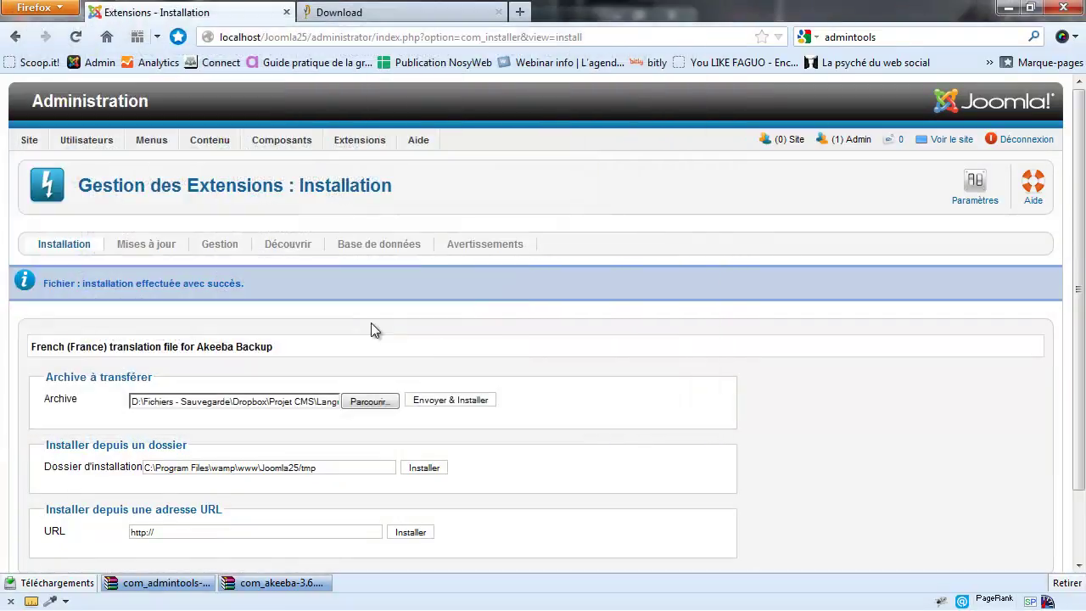
pyautogui.click(434, 411)
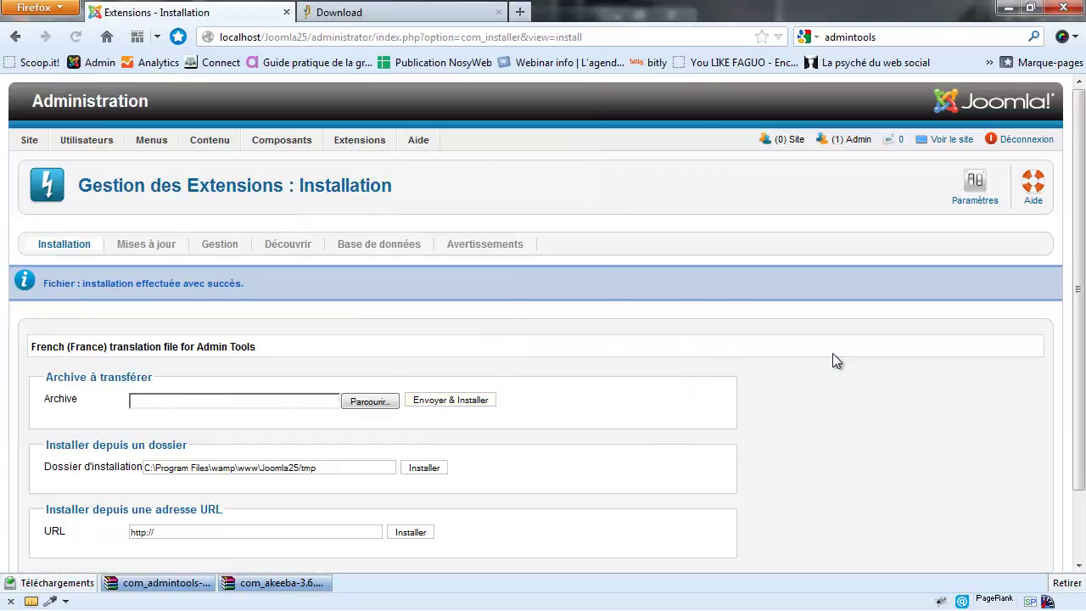
# Open the Akeeba Backup component and apply the post-installation preferences with automatic configuration (Exécuter la configuration automatique) enabled.
pyautogui.moveTo(255, 148)
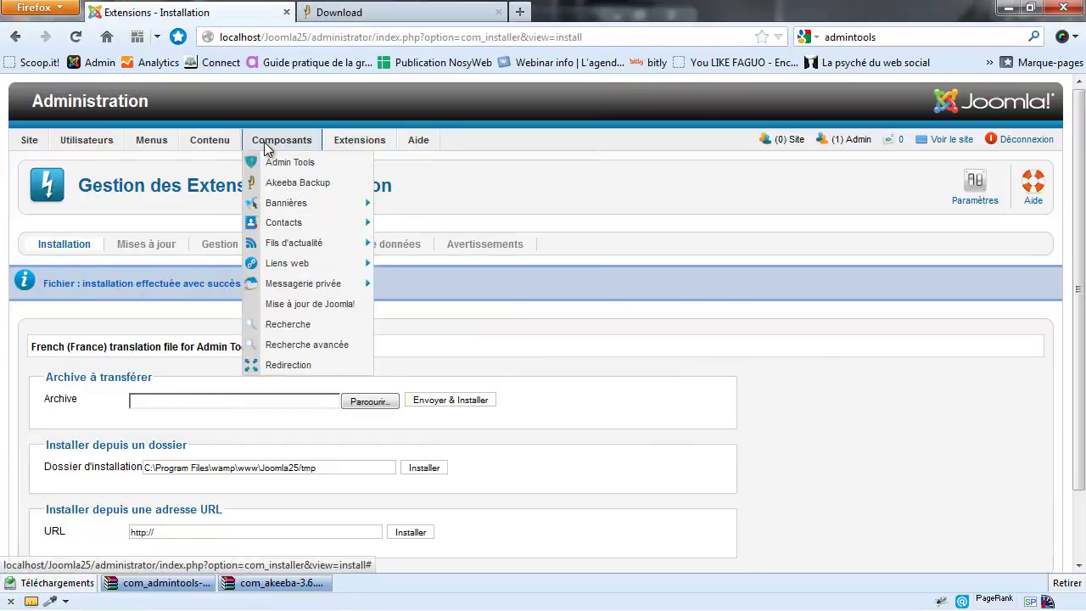
pyautogui.click(273, 186)
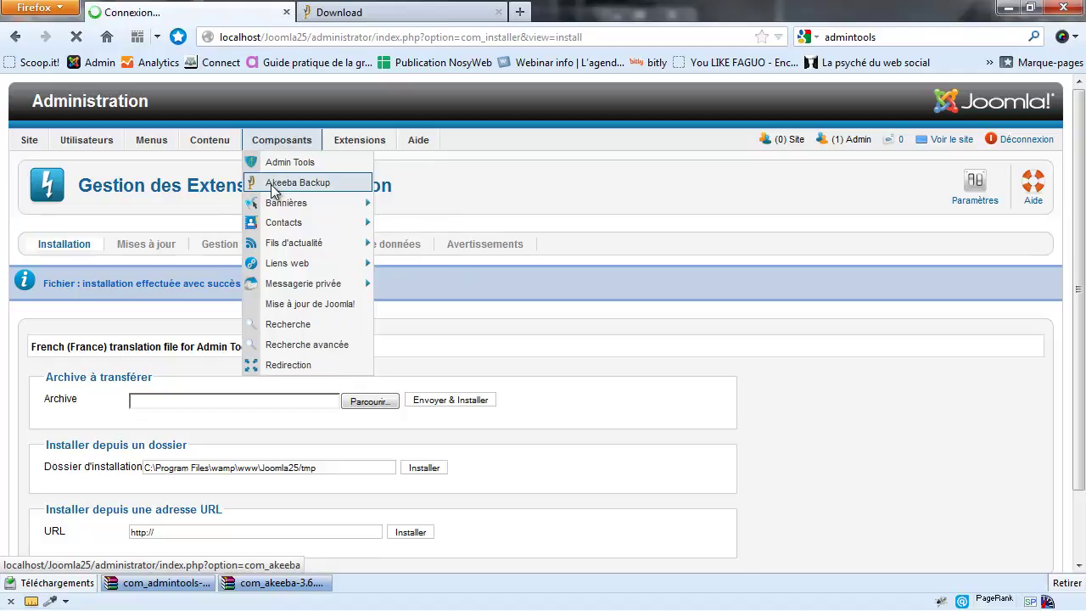
pyautogui.scroll(-2, 224, 469)
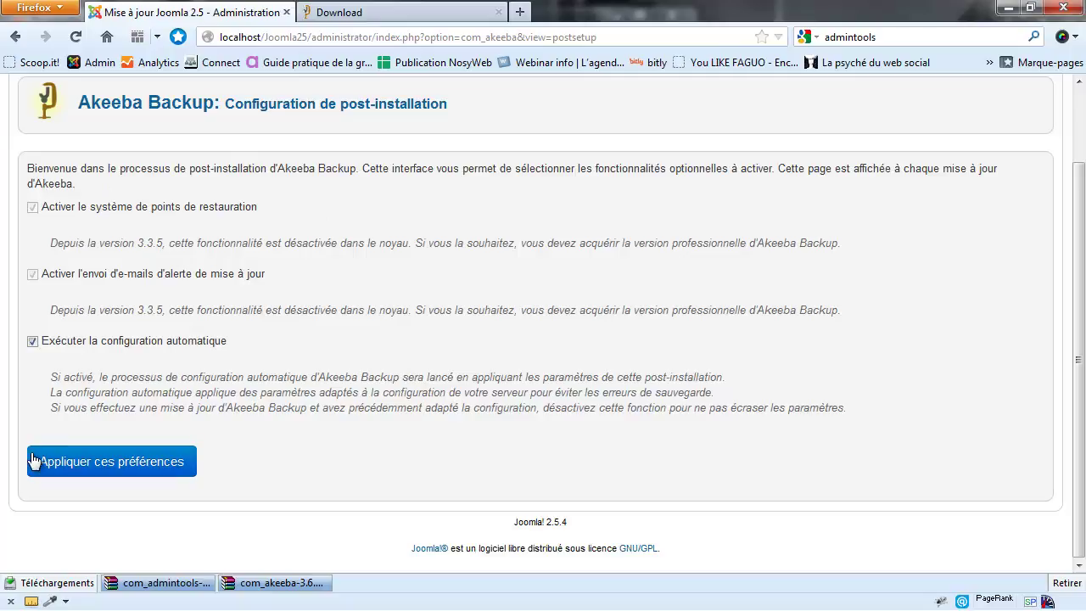
pyautogui.click(75, 461)
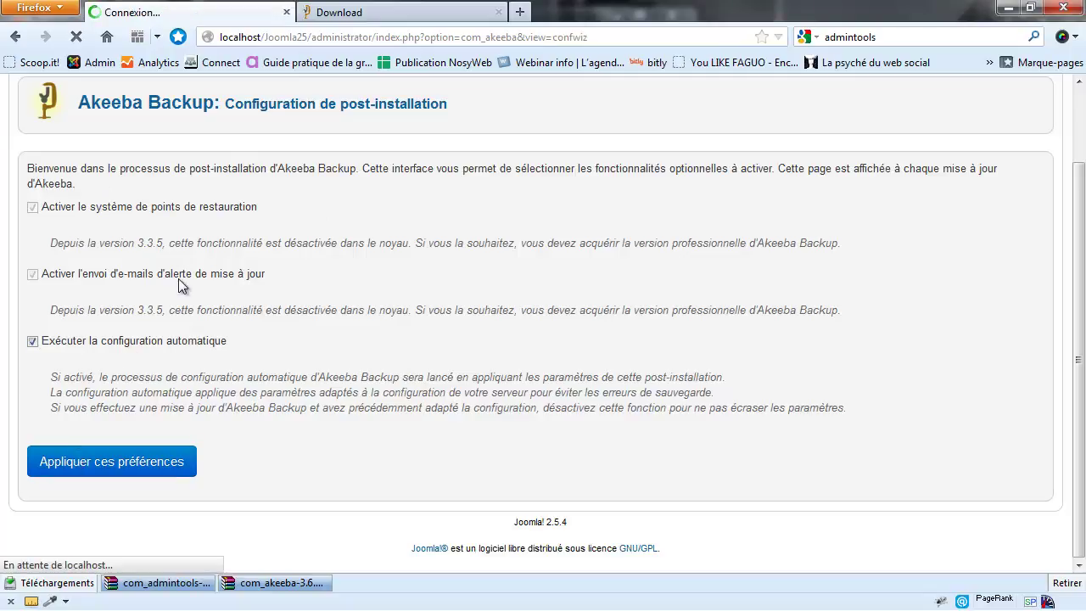
pyautogui.scroll(-1, 223, 291)
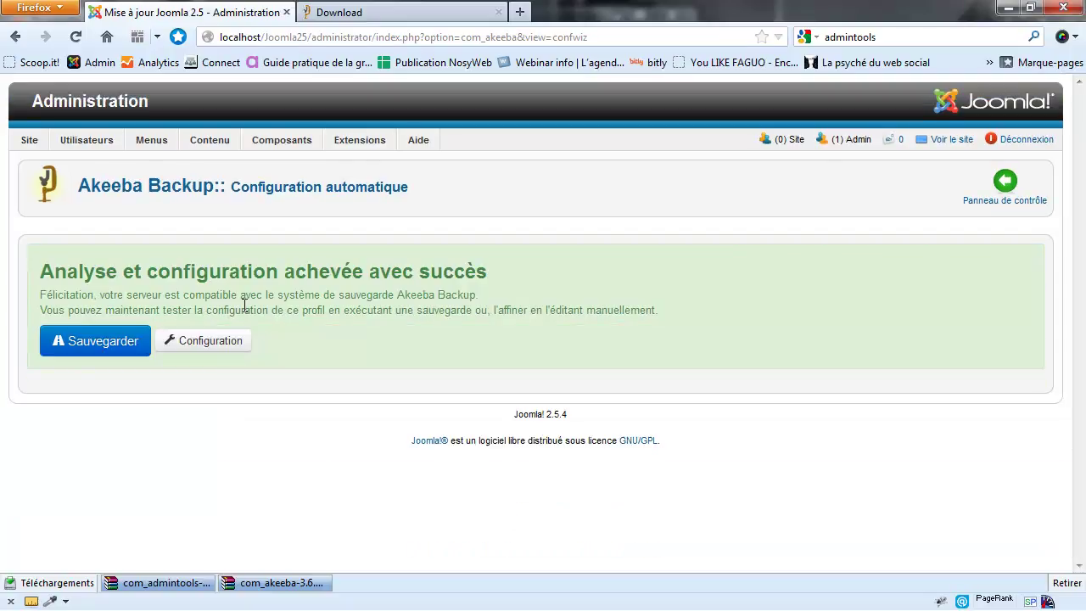
# View the Akeeba backup creation form and return to the Akeeba Backup control panel to look over its functions.
pyautogui.click(102, 342)
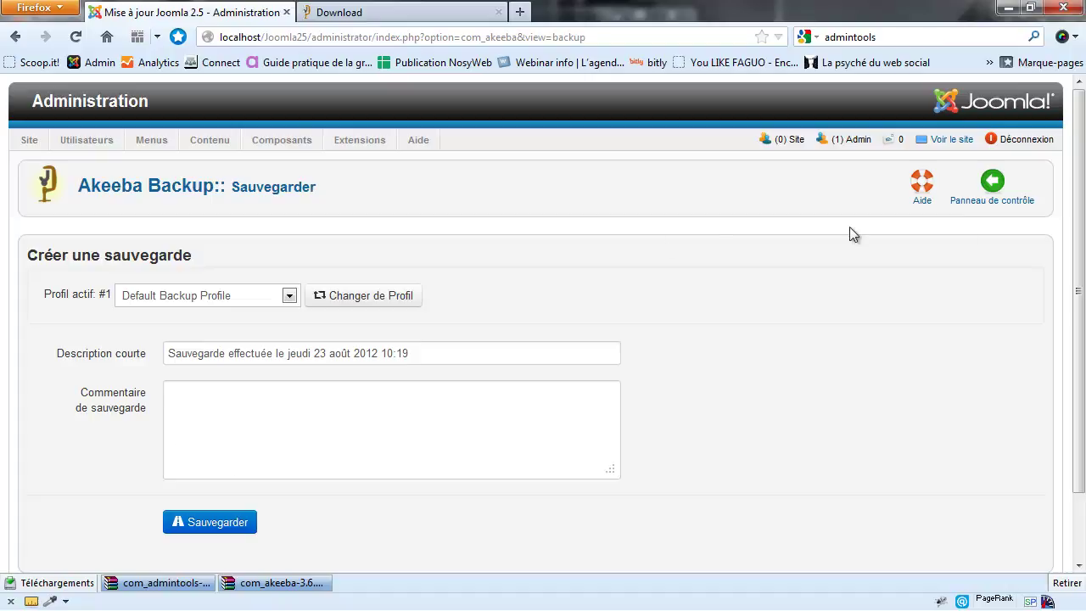
pyautogui.click(989, 200)
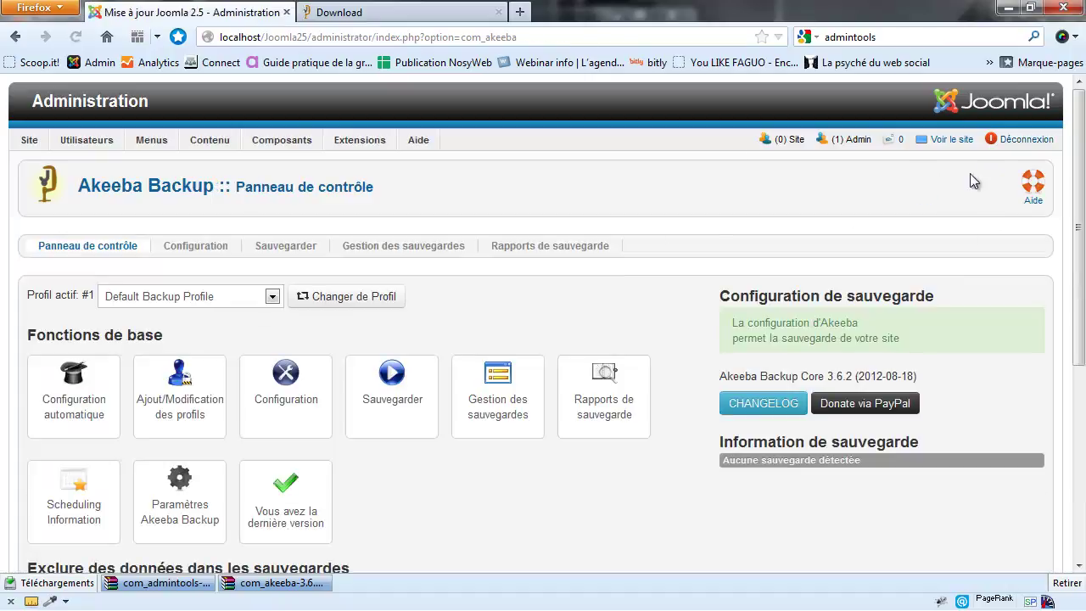
pyautogui.scroll(-2, 413, 331)
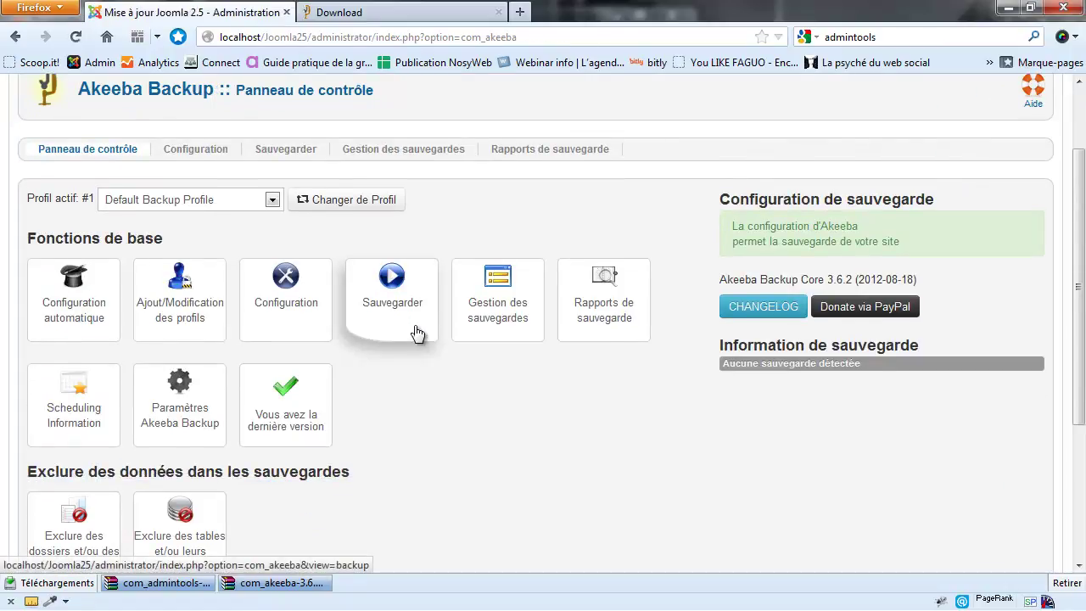
pyautogui.scroll(2, 414, 331)
# Open the Admin Tools component and check its Joomla! version information, update status and available tools.
pyautogui.moveTo(299, 143)
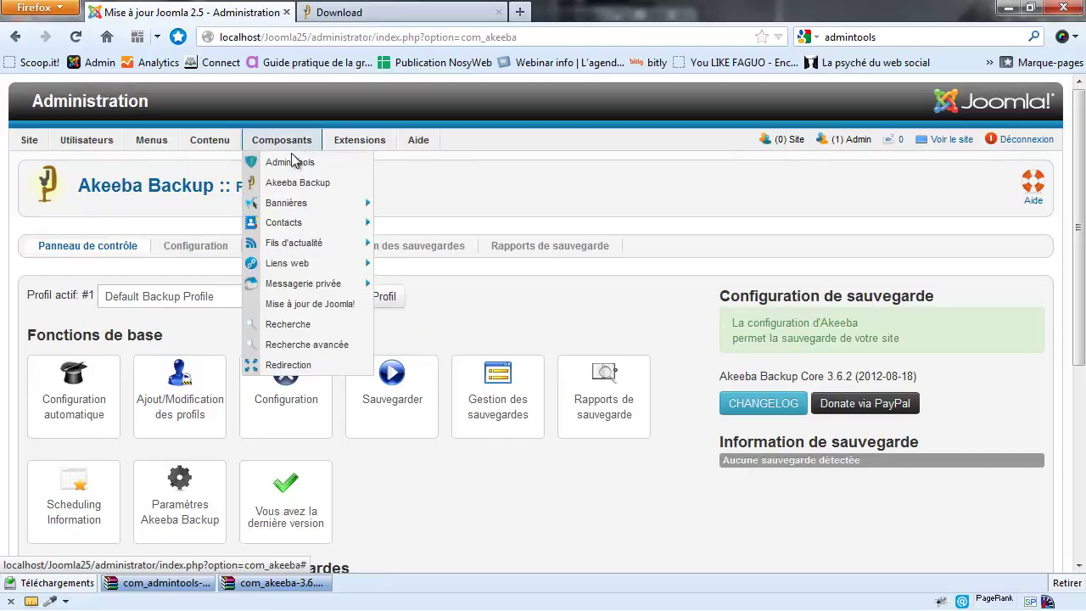
pyautogui.click(285, 163)
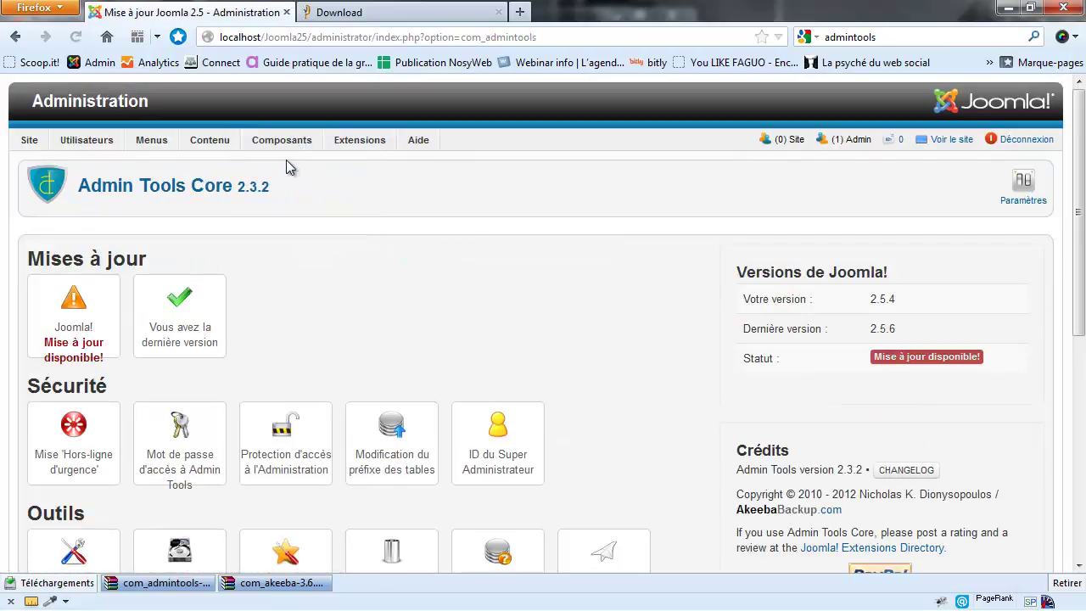
pyautogui.scroll(-3, 471, 356)
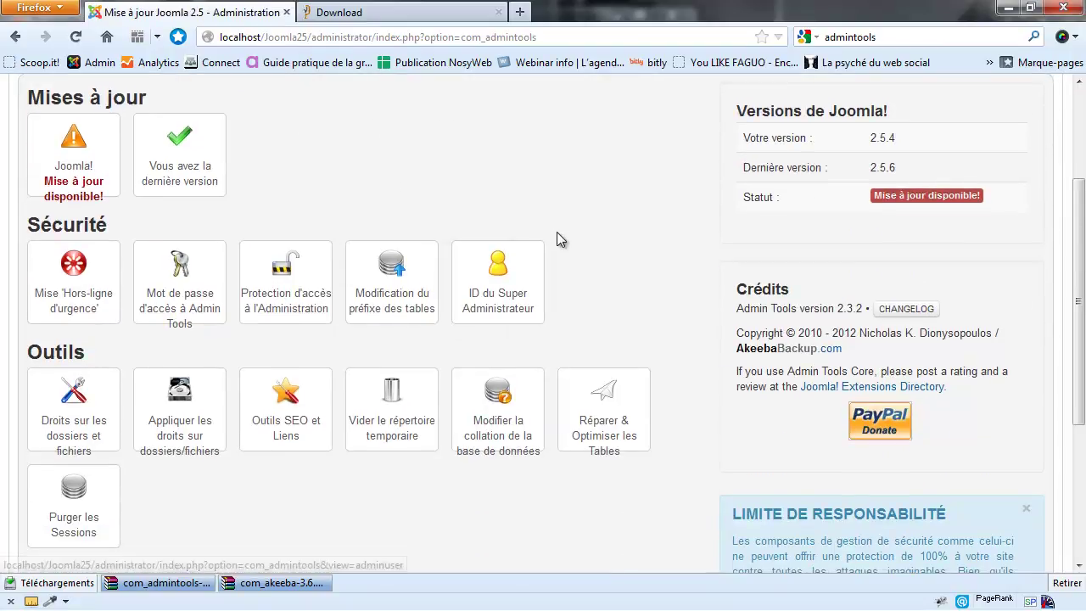
pyautogui.scroll(2, 557, 233)
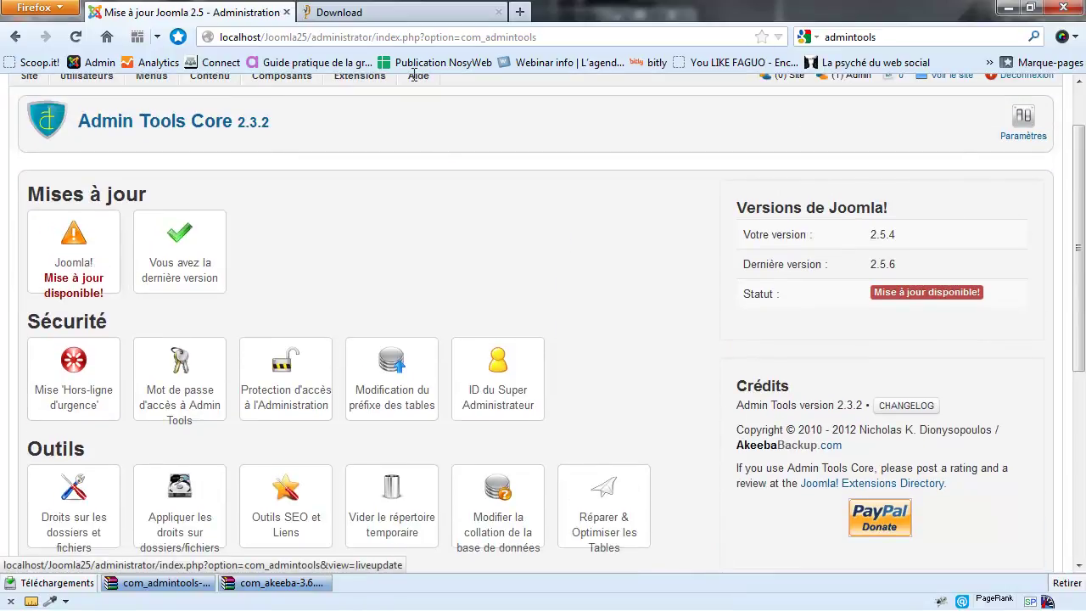
pyautogui.moveTo(879, 289); pyautogui.dragTo(928, 291)
pyautogui.click(695, 257)
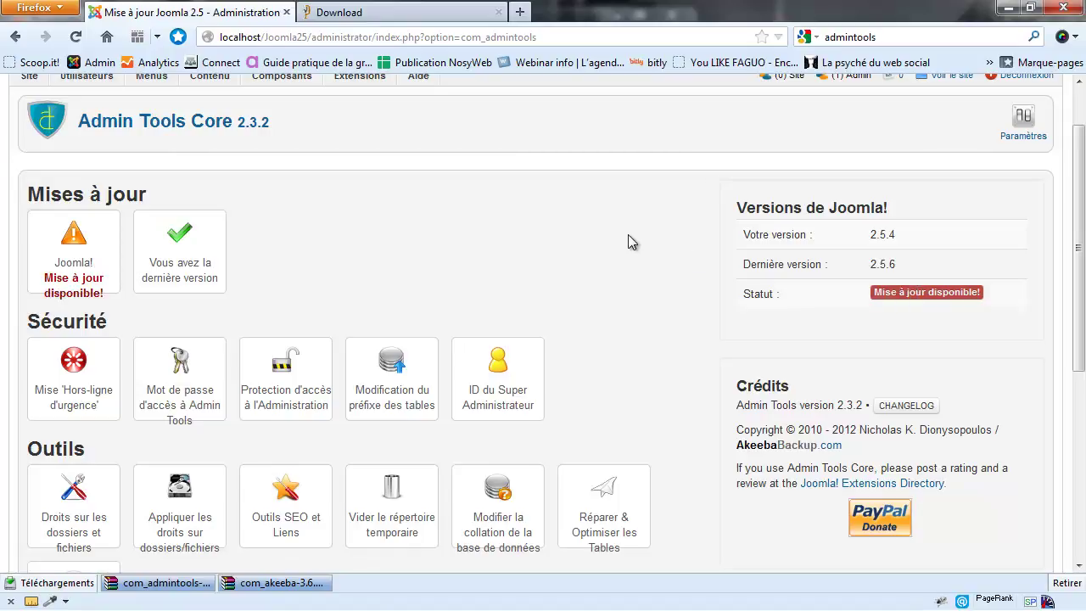
pyautogui.scroll(2, 628, 234)
pyautogui.moveTo(291, 138)
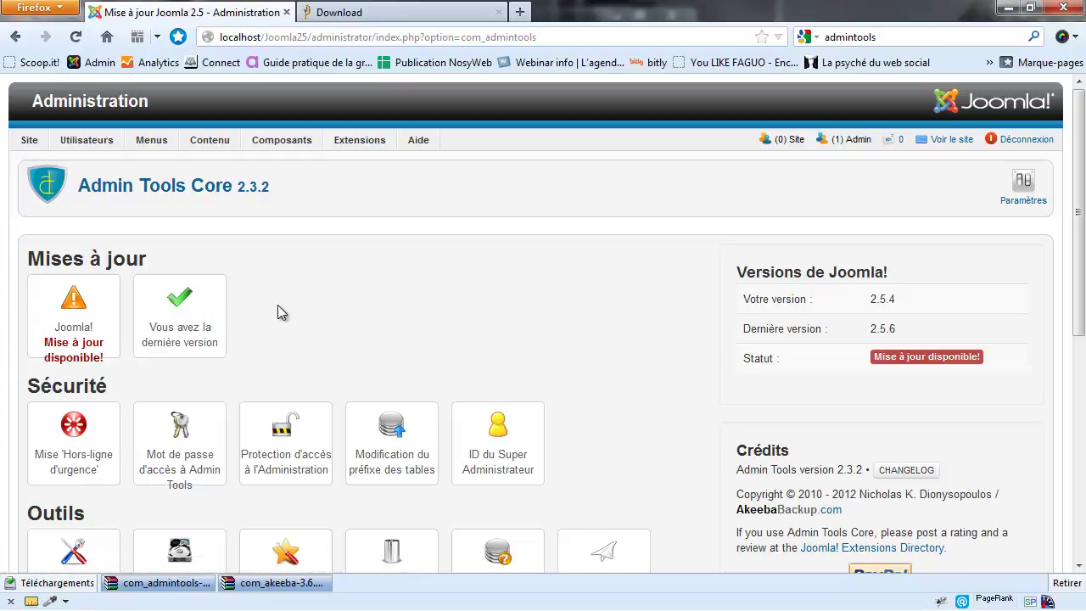
# Open the Joomla! update page in Admin Tools and start the update to version 2.5.6.
pyautogui.click(76, 313)
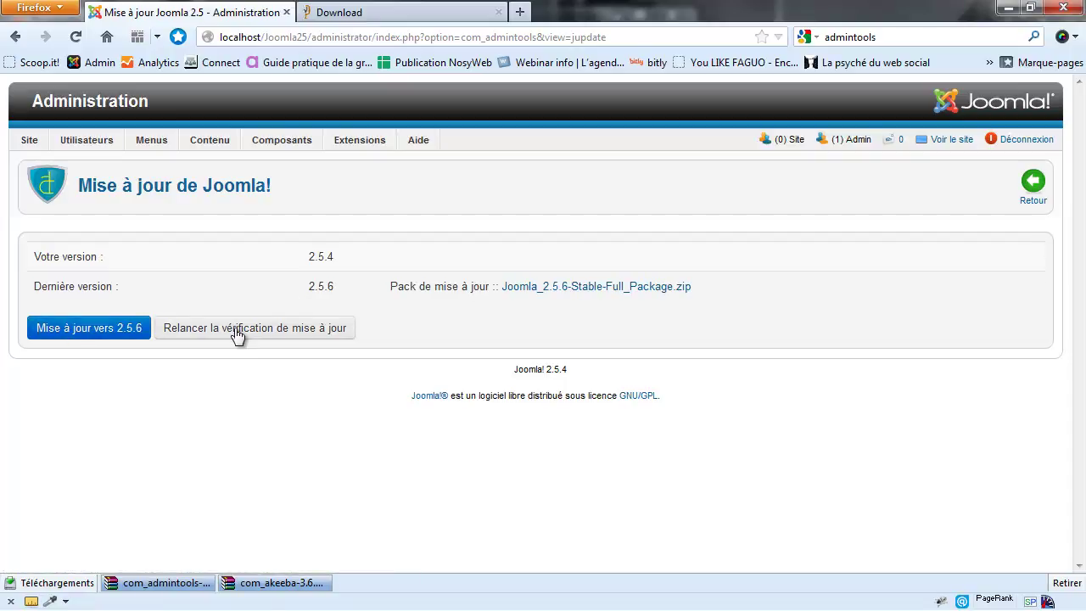
pyautogui.moveTo(514, 370); pyautogui.dragTo(572, 368)
pyautogui.click(572, 368)
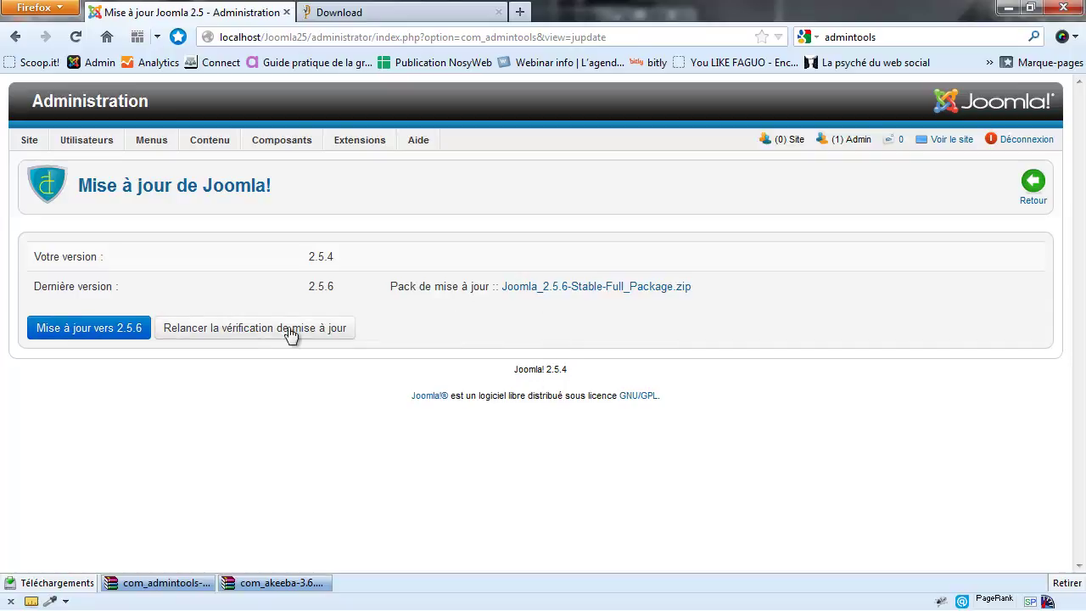
pyautogui.click(129, 328)
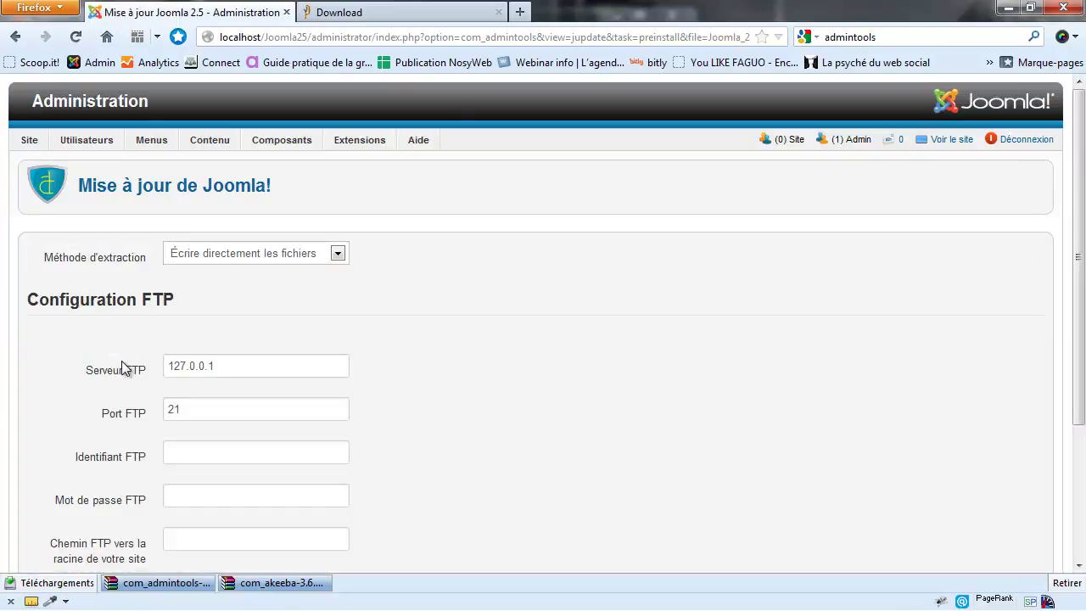
# Switch the extraction method to Téléchargement par FTP and back to Écrire directement les fichiers.
pyautogui.scroll(-2, 351, 281)
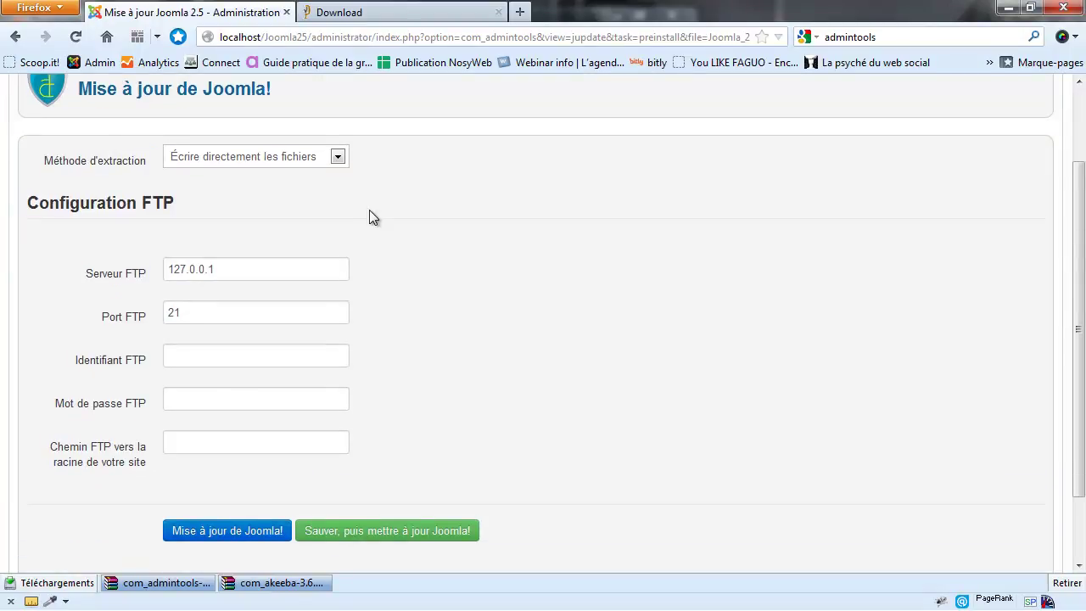
pyautogui.click(296, 157)
pyautogui.click(388, 155)
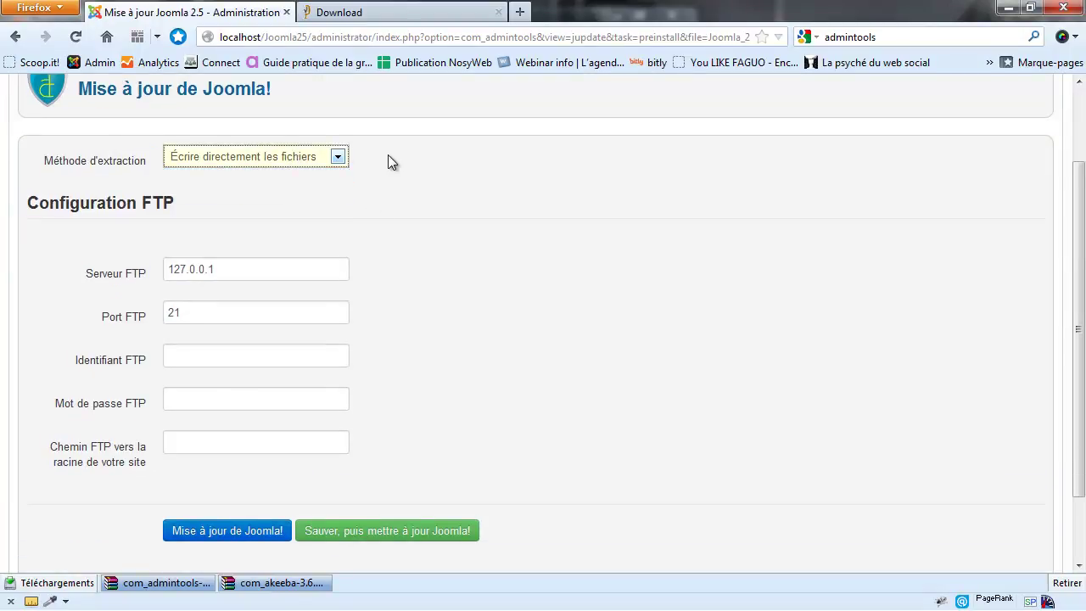
pyautogui.click(313, 156)
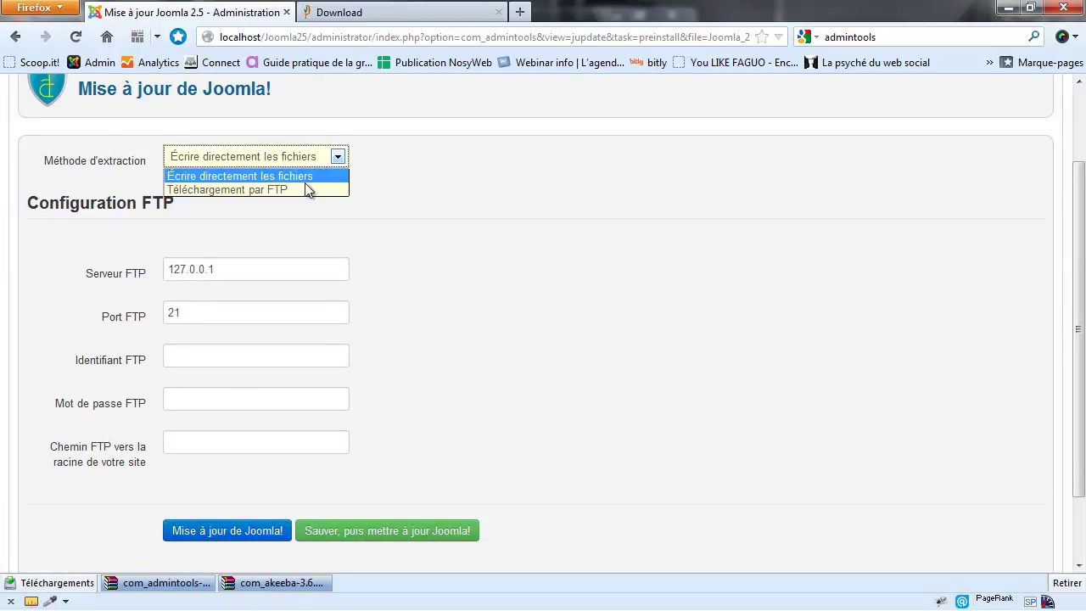
pyautogui.click(301, 189)
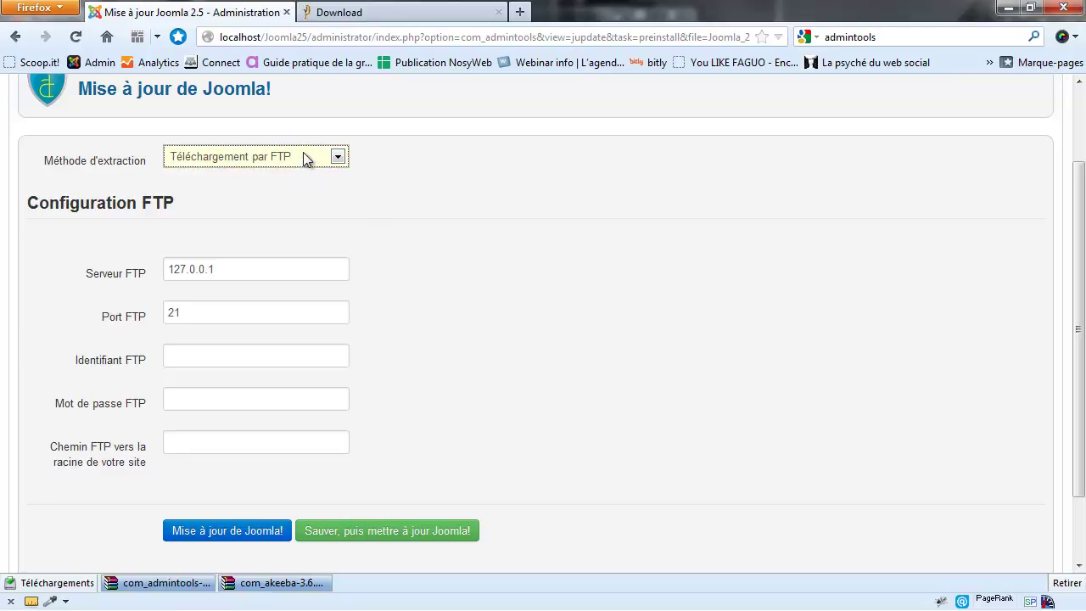
pyautogui.click(305, 160)
pyautogui.click(304, 173)
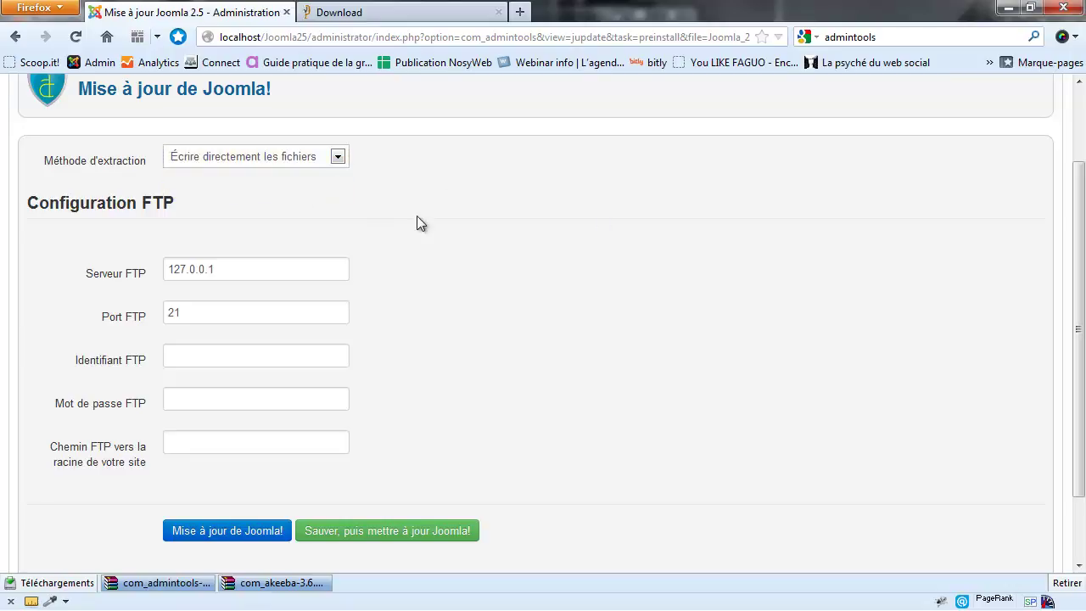
pyautogui.click(238, 309)
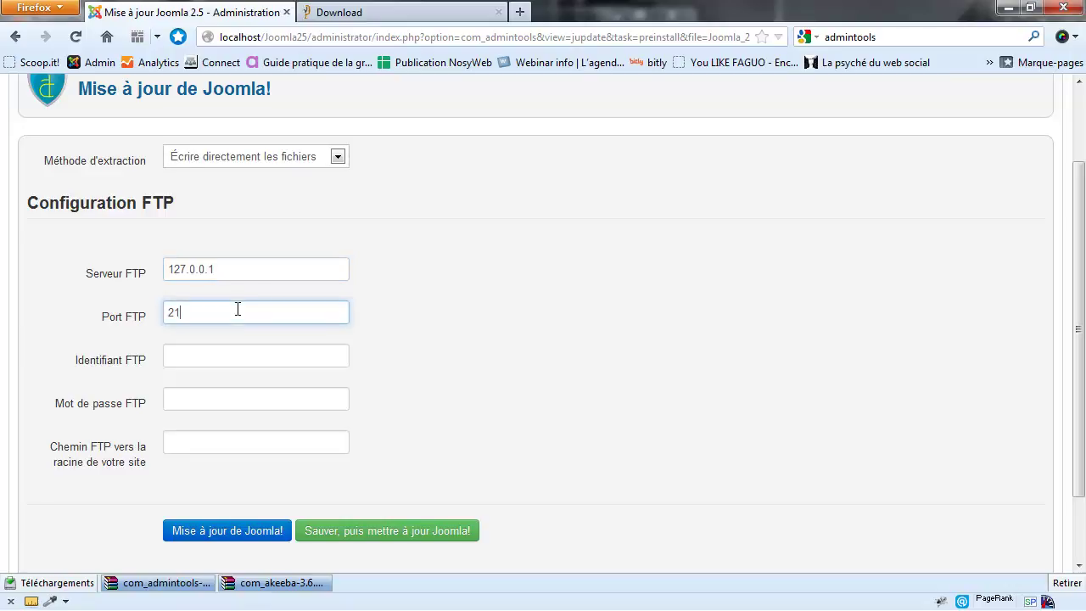
pyautogui.click(227, 355)
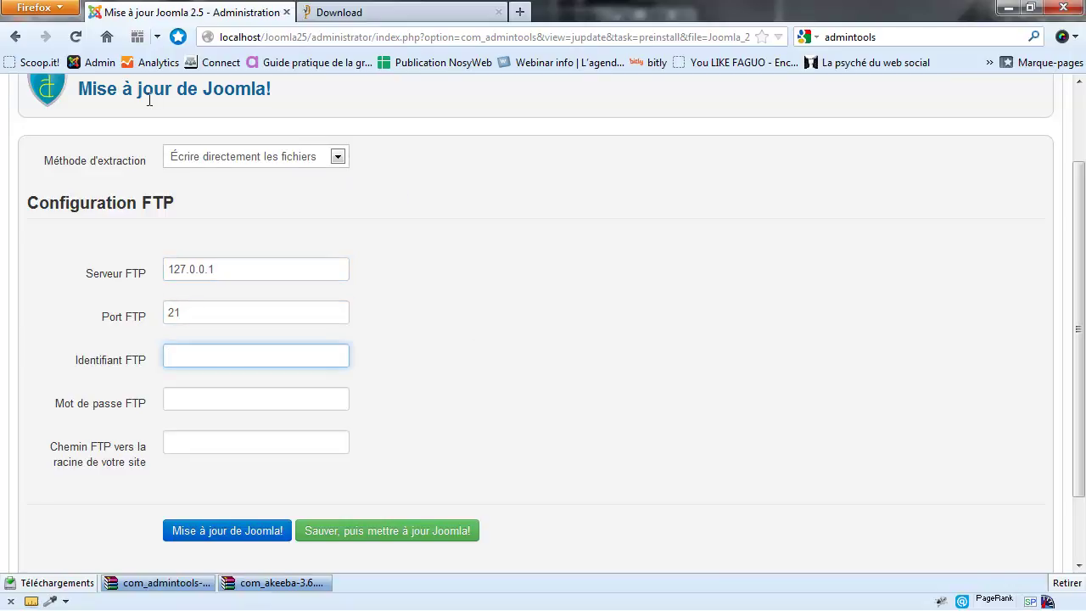
pyautogui.scroll(-2, 489, 231)
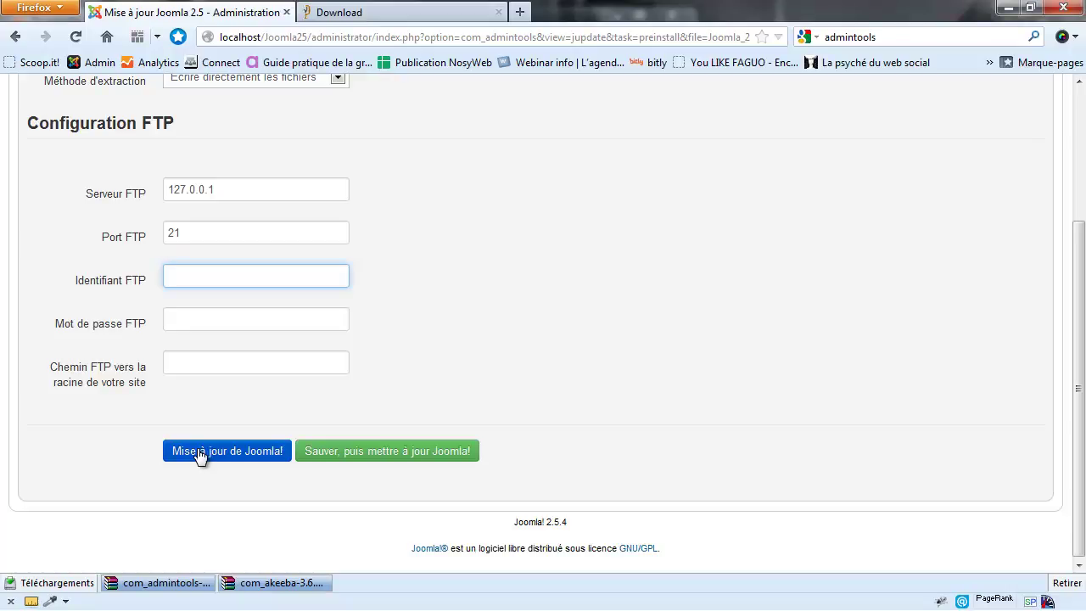
# Choose to back up the site before the Joomla! update, and run the backup with the Default Backup Profile.
pyautogui.click(341, 453)
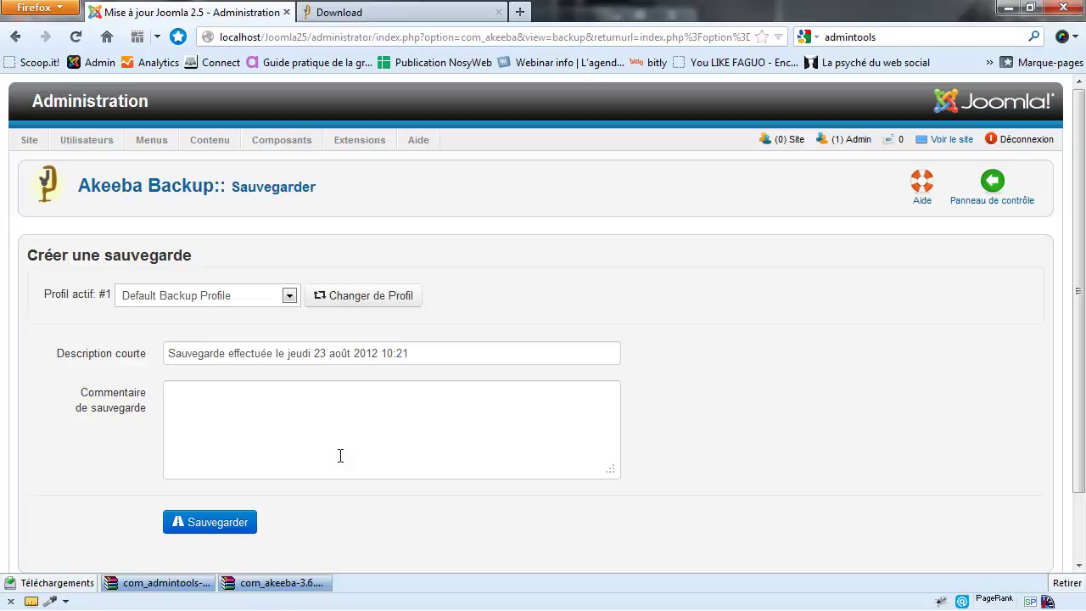
pyautogui.scroll(-1, 339, 456)
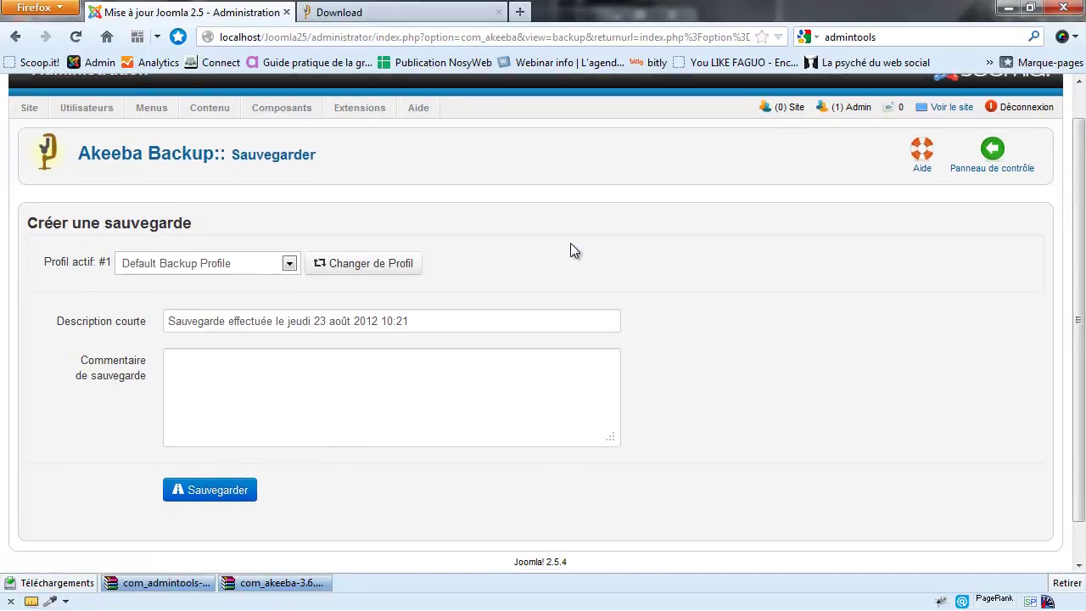
pyautogui.scroll(-1, 570, 246)
pyautogui.click(204, 452)
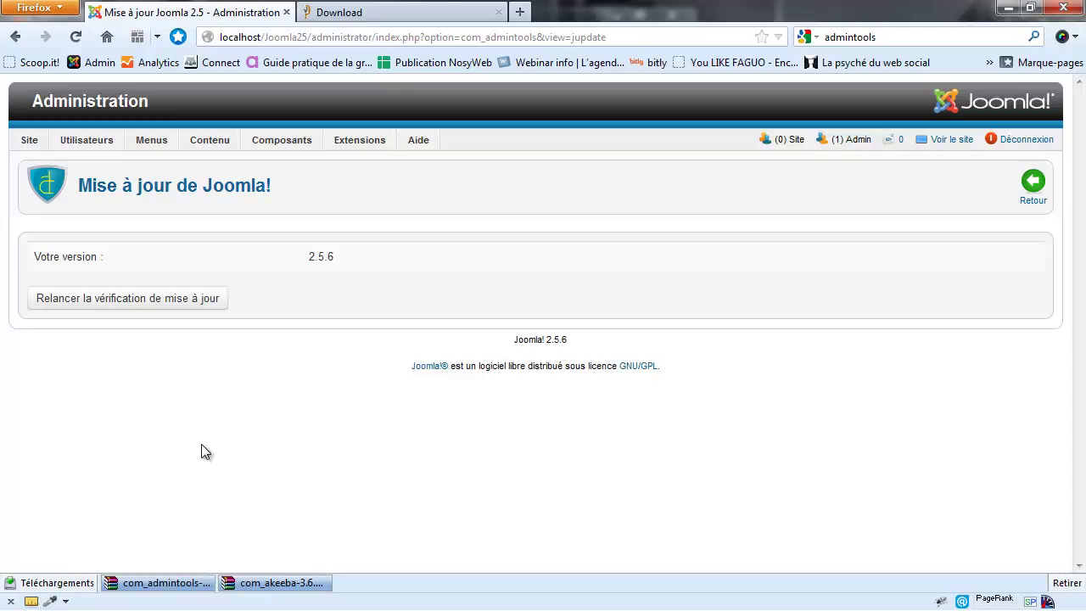
# Check the installed Joomla! version, rerun the update check and return to the Admin Tools overview.
pyautogui.moveTo(507, 345); pyautogui.dragTo(574, 344)
pyautogui.click(574, 345)
pyautogui.click(121, 299)
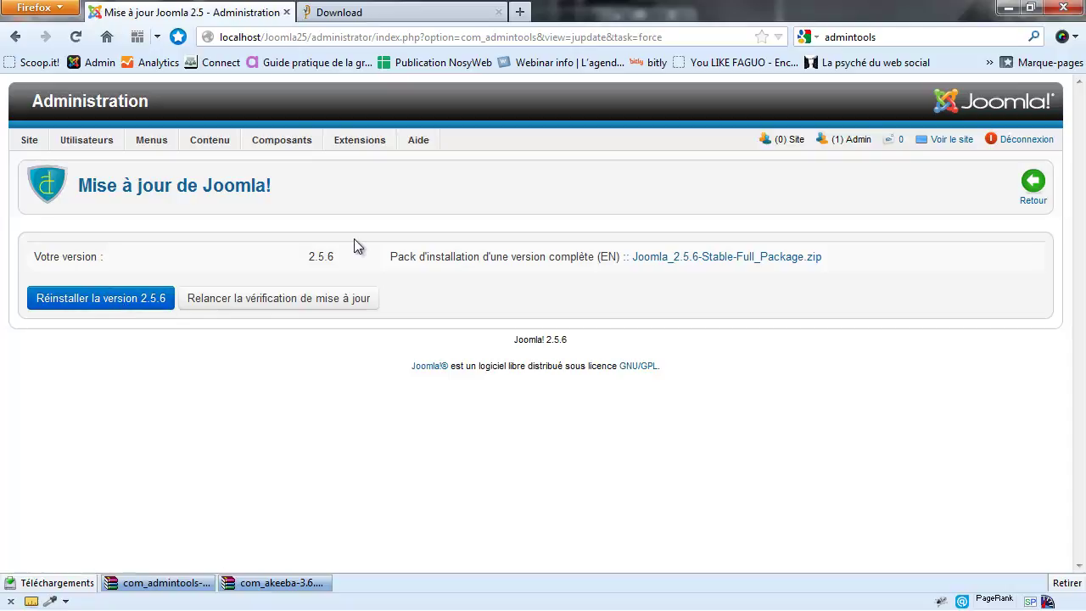
pyautogui.click(1028, 200)
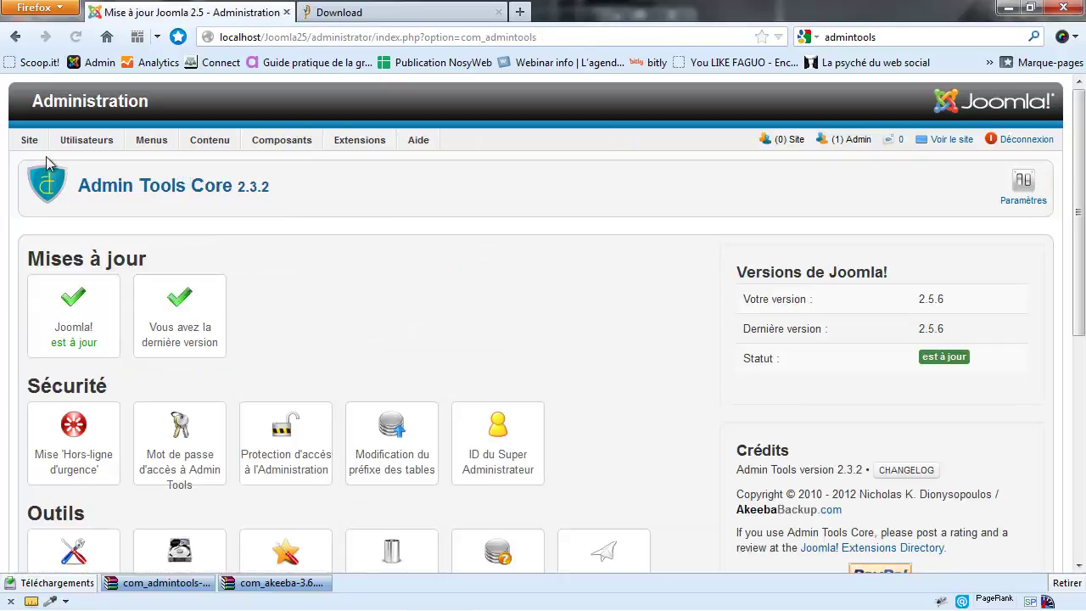
# Return to the administration control panel and open the available extension updates to check the French package's version.
pyautogui.moveTo(26, 141)
pyautogui.click(34, 163)
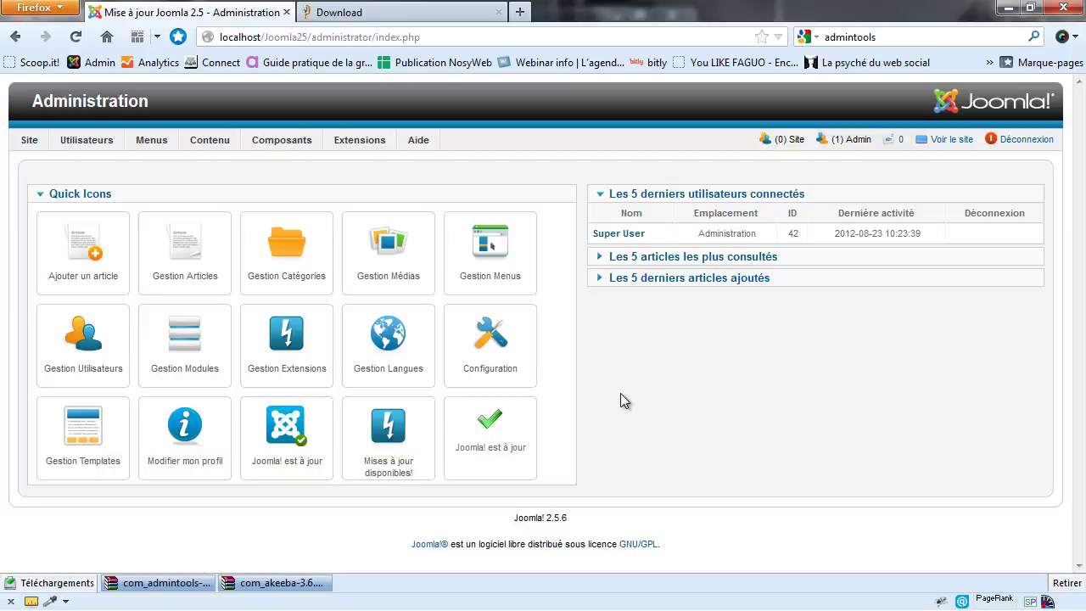
pyautogui.click(398, 434)
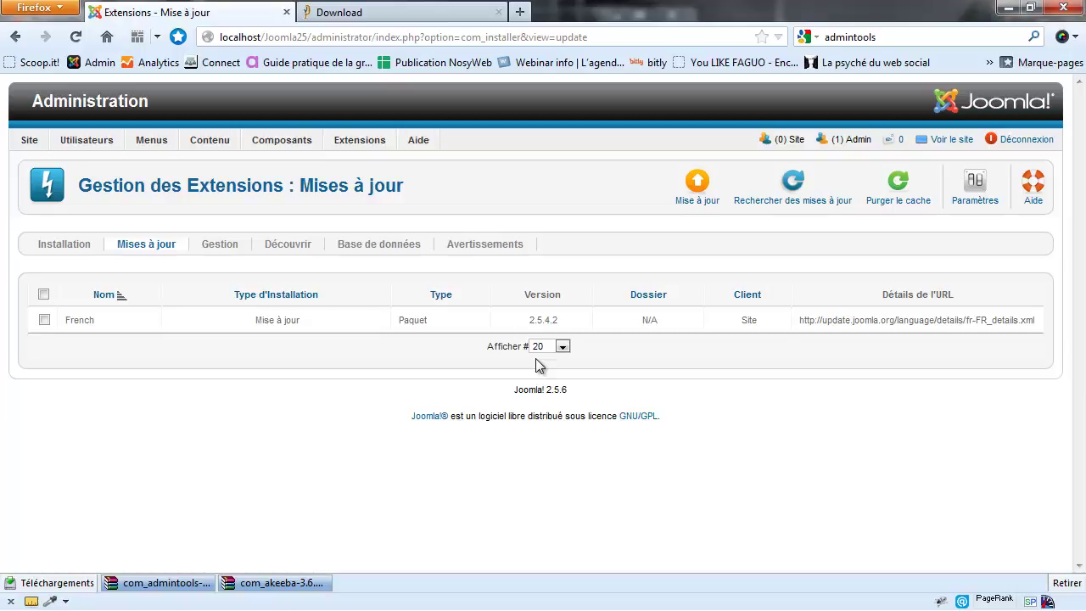
pyautogui.moveTo(544, 320); pyautogui.dragTo(549, 320)
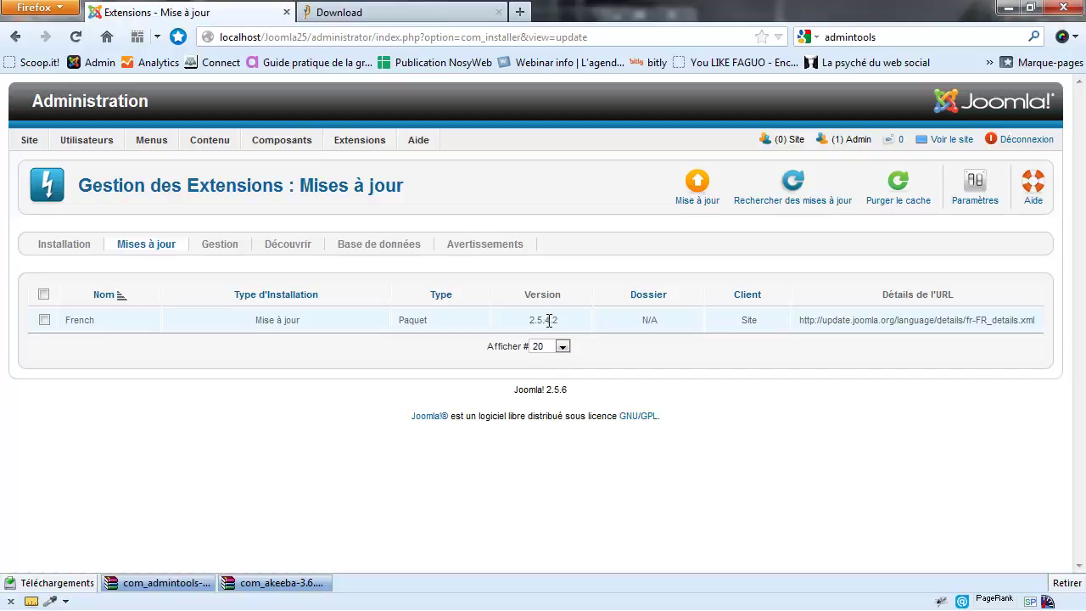
pyautogui.click(574, 227)
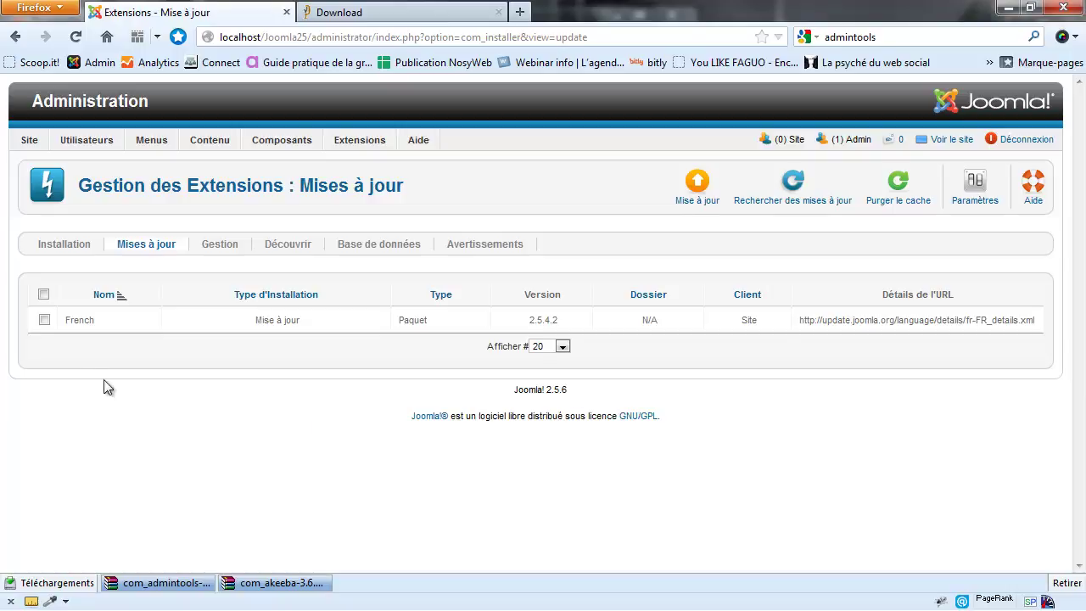
# Update the French language package and check the package version in the installation summary.
pyautogui.click(44, 319)
pyautogui.click(702, 186)
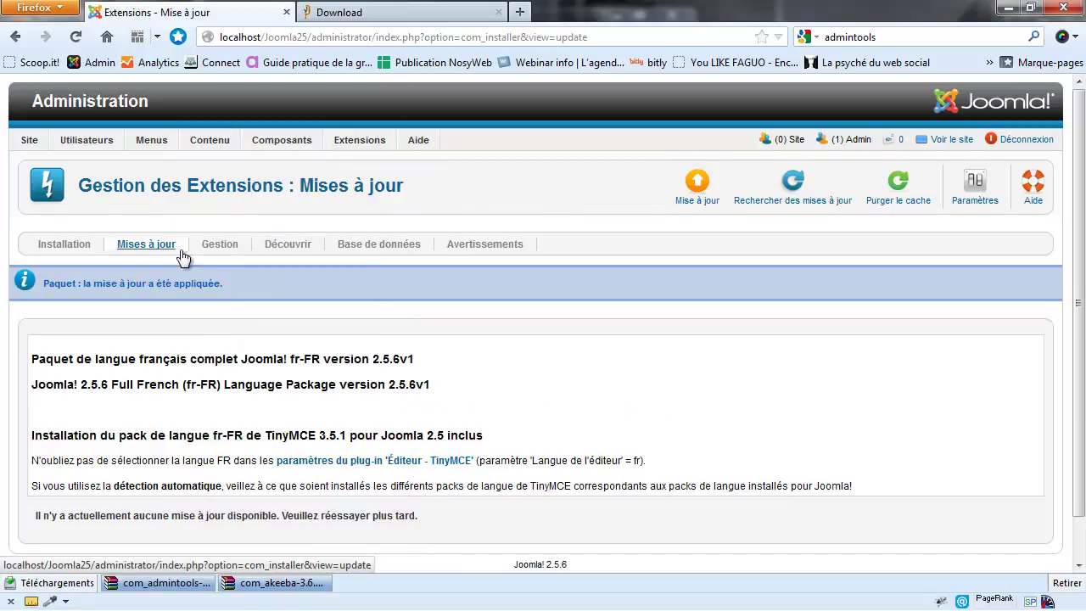
pyautogui.scroll(-1, 182, 257)
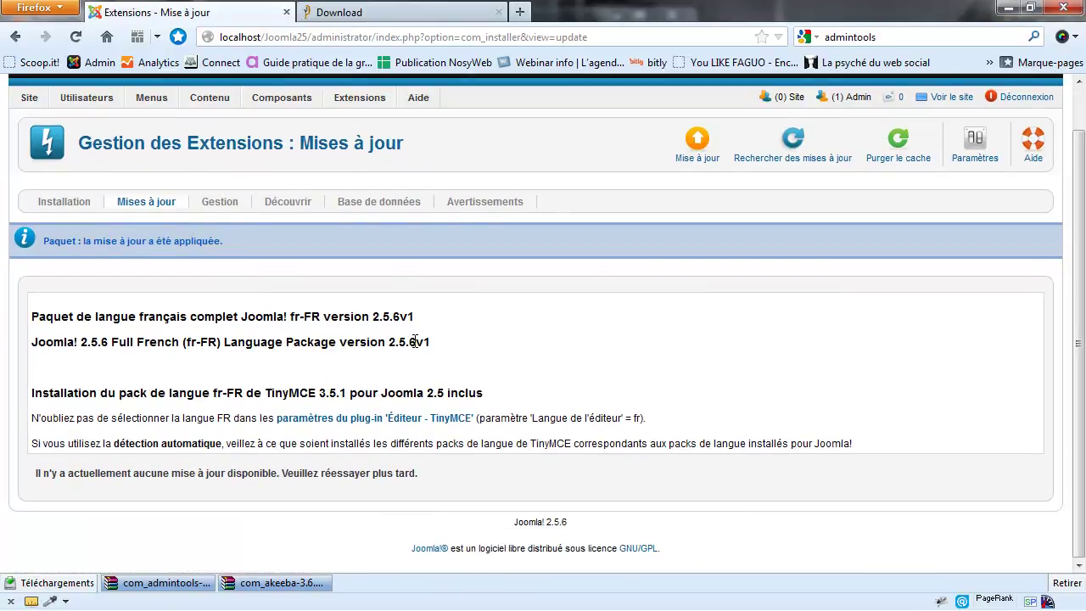
pyautogui.moveTo(416, 341); pyautogui.dragTo(431, 341)
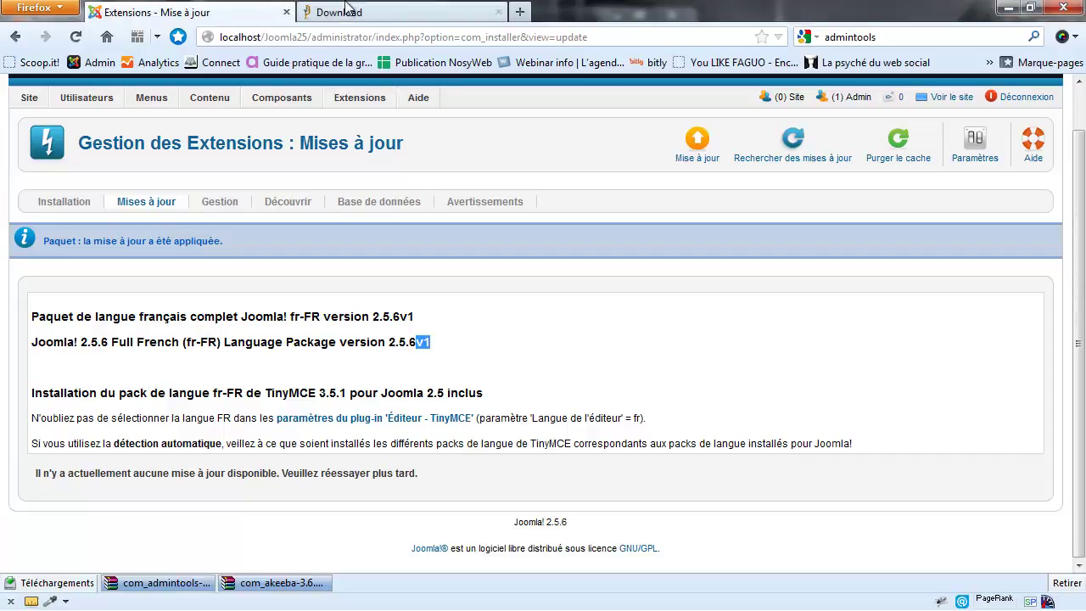
# Return to the administration control panel, check the Joomla! and extension update status, and display the list of components.
pyautogui.moveTo(43, 102)
pyautogui.click(53, 120)
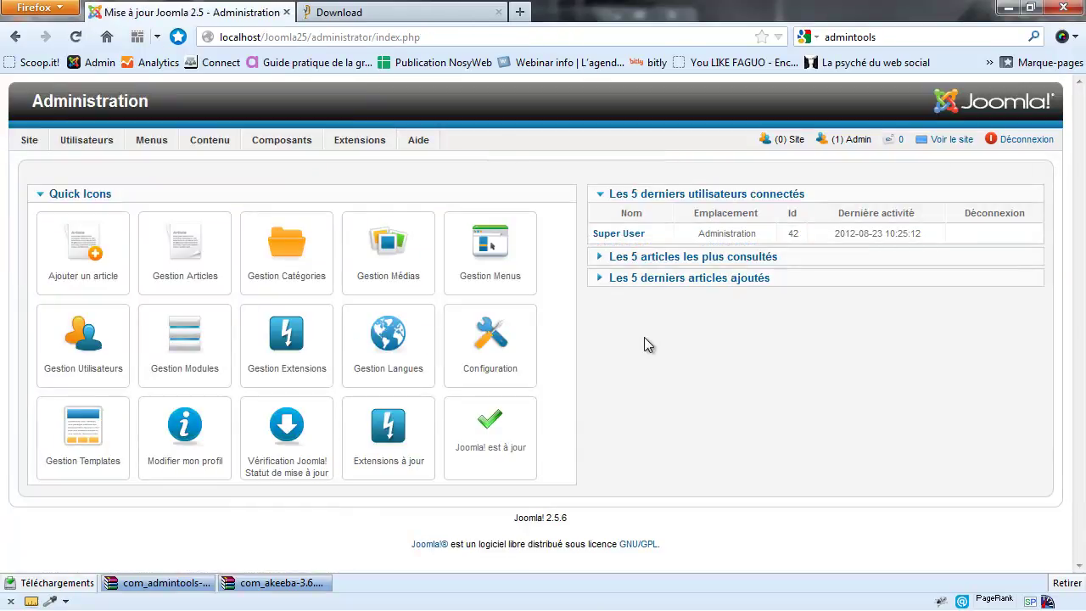
pyautogui.moveTo(281, 140)
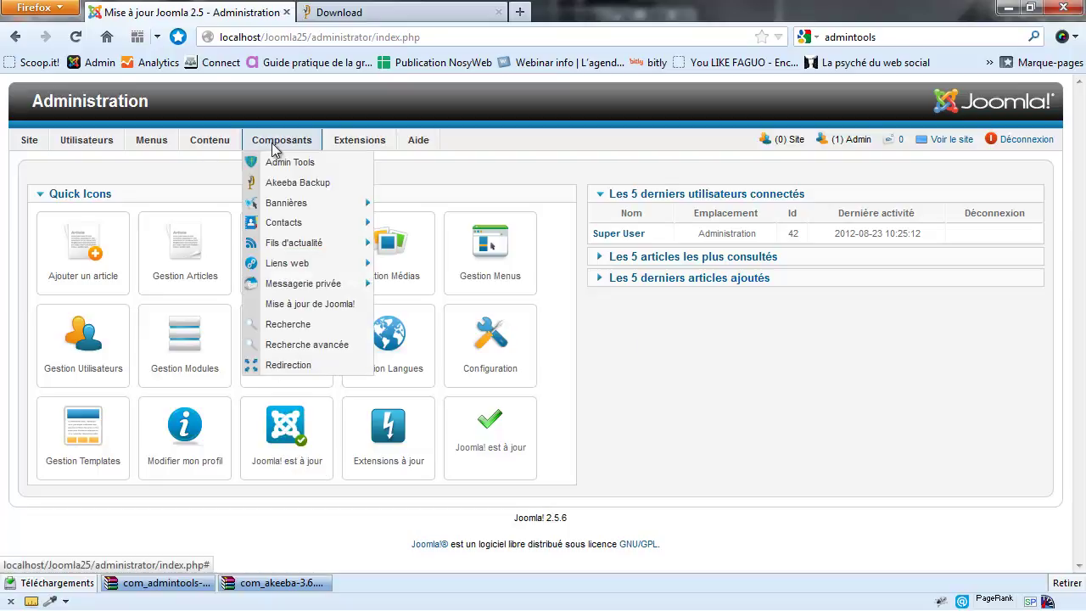